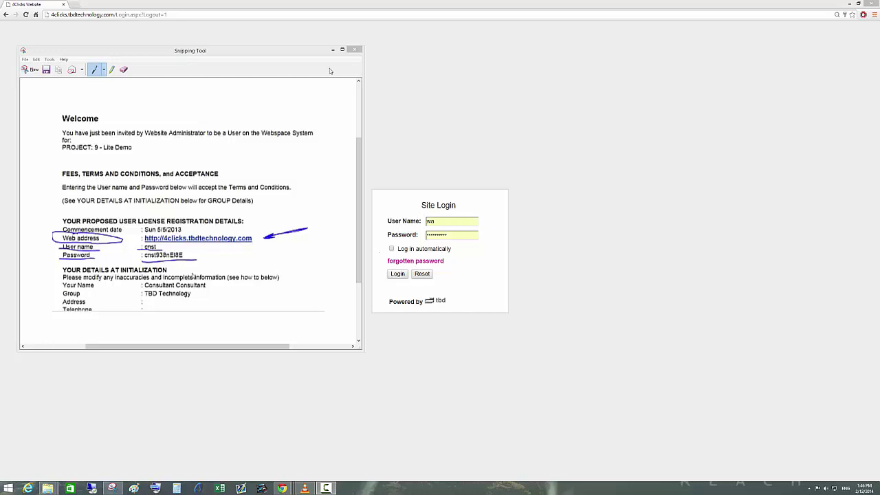
# Step: Close the annotated invitation snip in Snipping Tool so the Site Login page shows
pyautogui.click(332, 49)
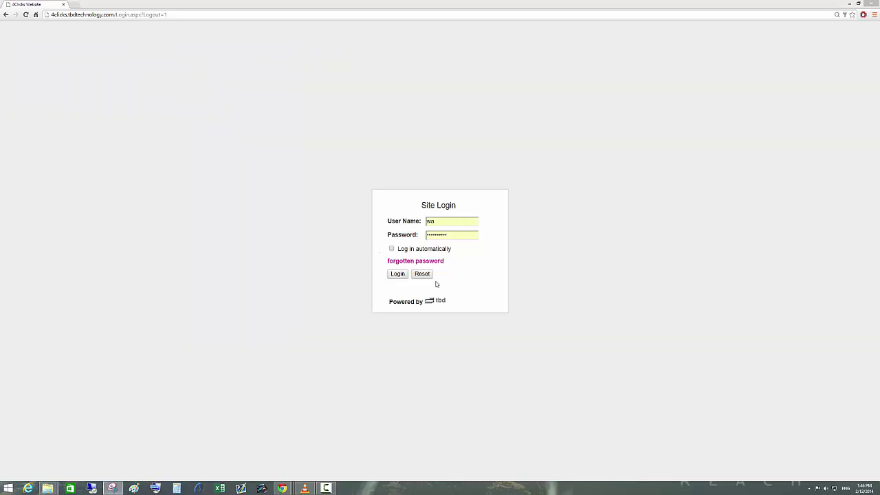
# Step: Log in to 4Clicks with the saved user name and autofilled password
pyautogui.doubleClick(430, 220)
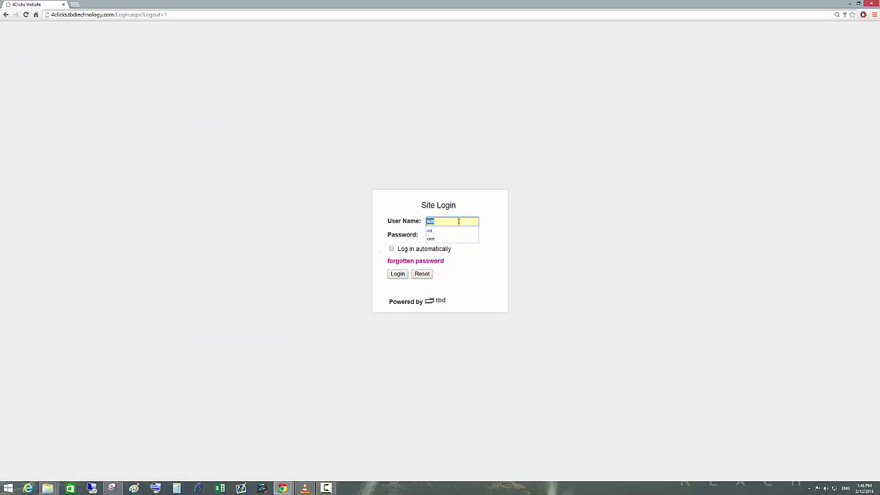
pyautogui.press('Tab')
pyautogui.click(402, 275)
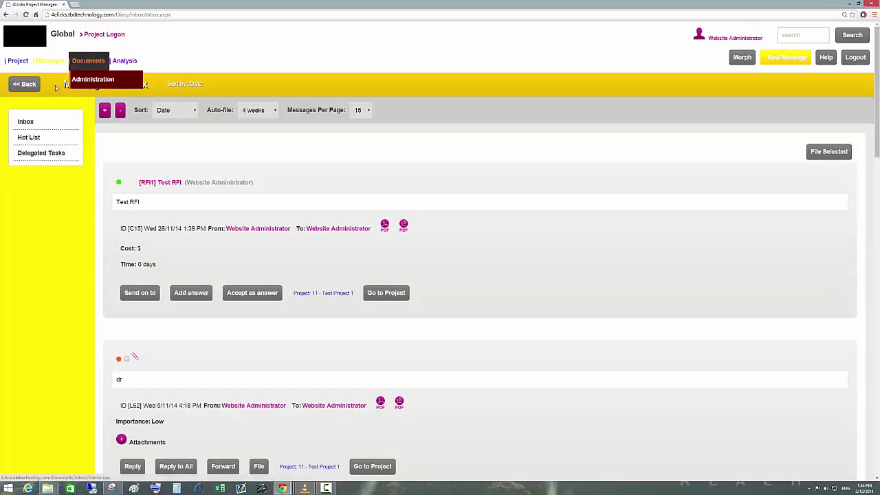
pyautogui.moveTo(63, 84); pyautogui.dragTo(145, 84)
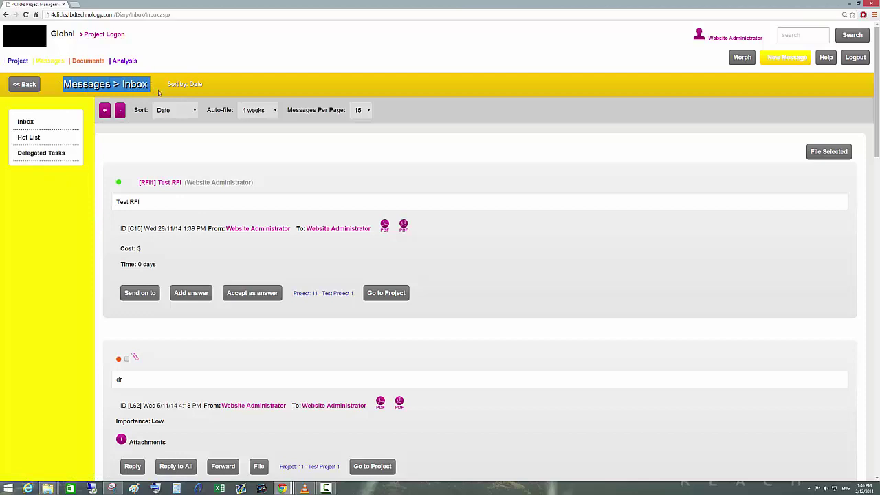
pyautogui.click(309, 89)
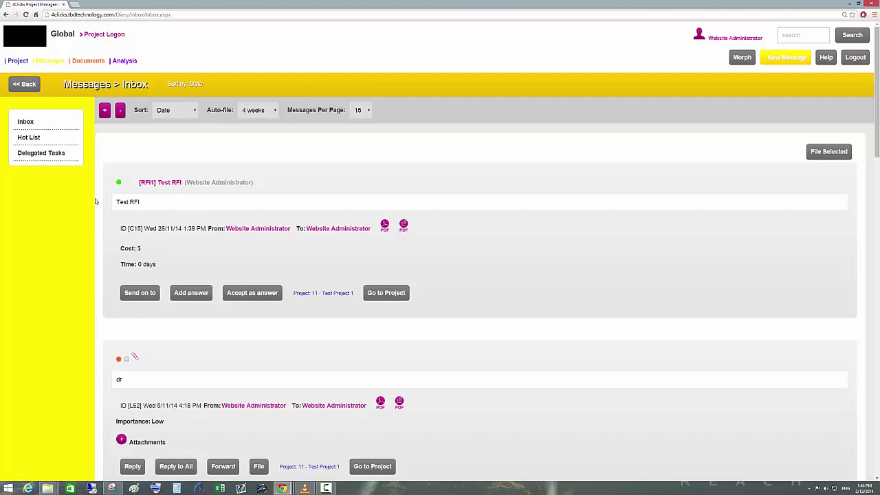
pyautogui.scroll(-1, 172, 198)
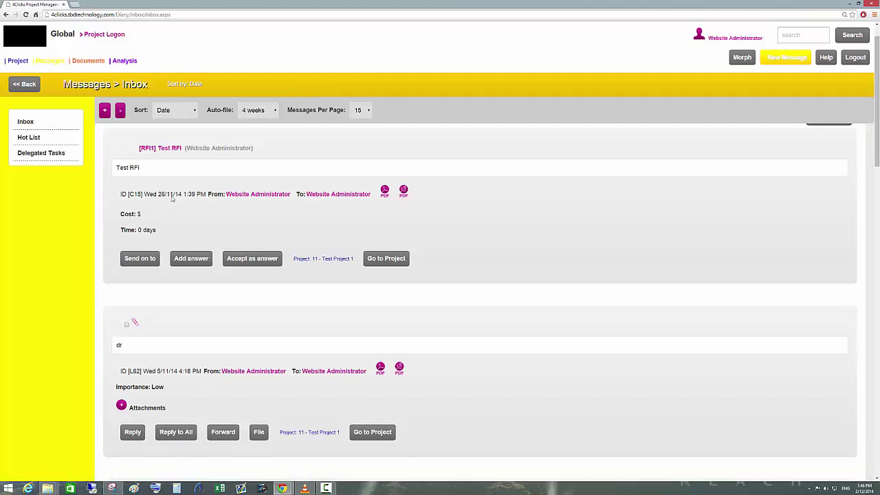
pyautogui.scroll(-1, 172, 196)
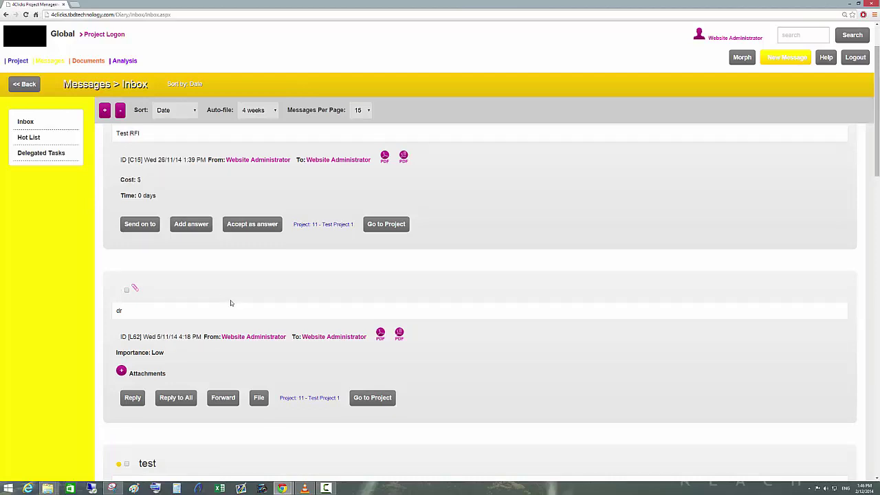
pyautogui.scroll(-5, 177, 292)
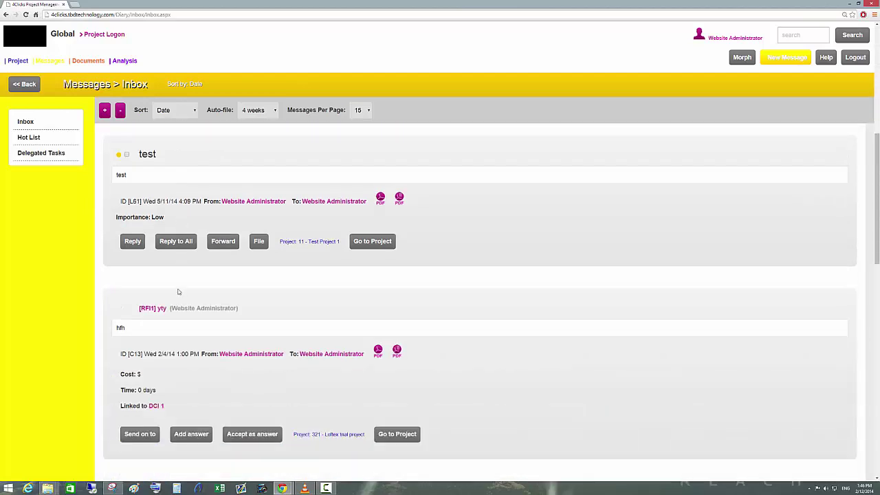
pyautogui.scroll(6, 178, 291)
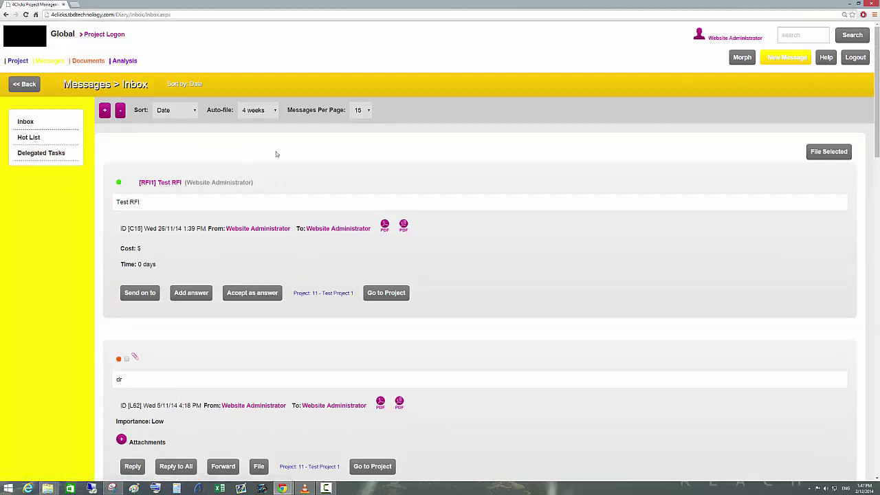
pyautogui.click(794, 61)
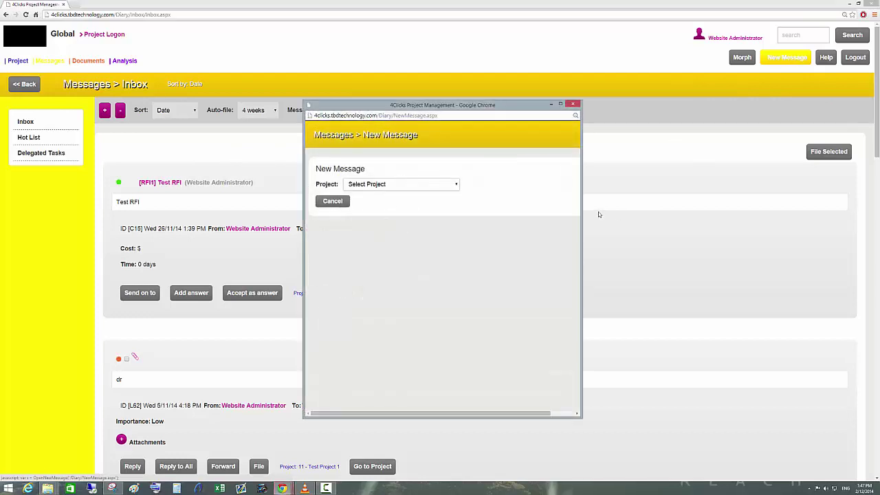
pyautogui.moveTo(500, 107); pyautogui.dragTo(470, 99)
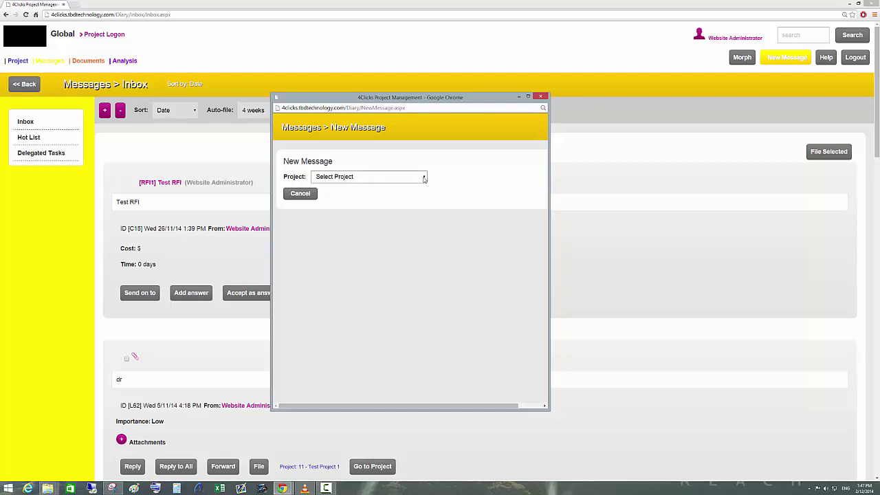
pyautogui.click(425, 178)
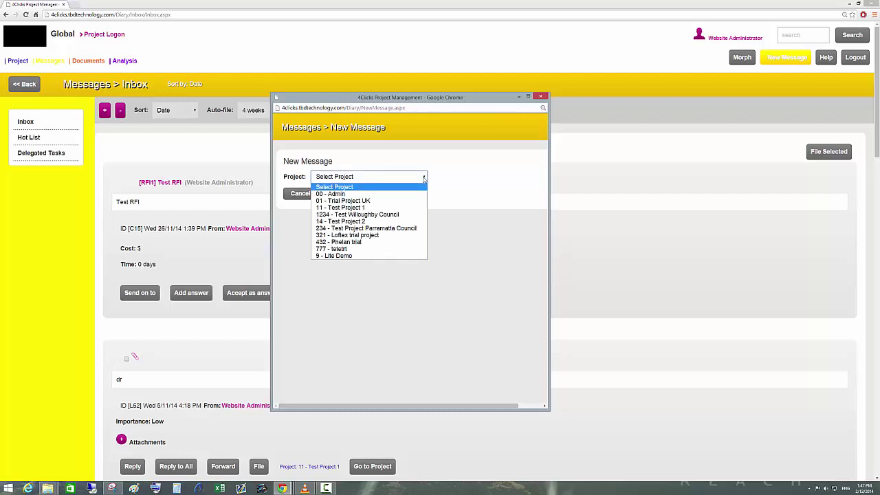
pyautogui.click(543, 101)
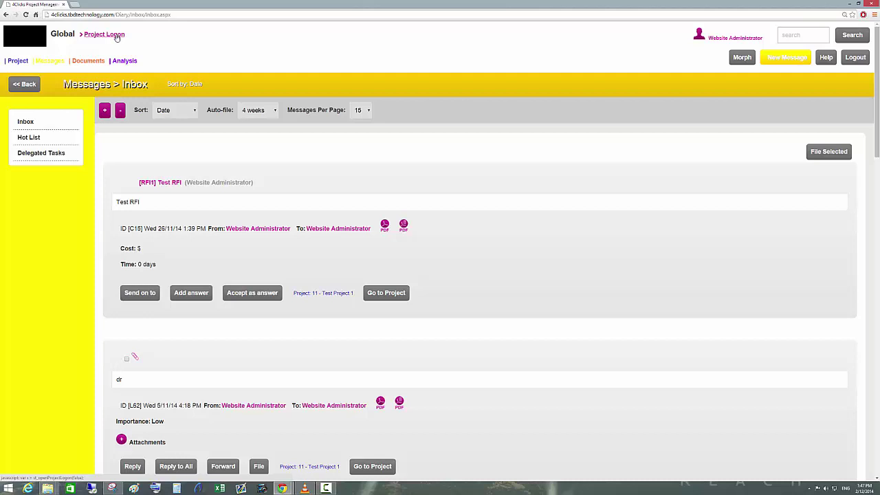
# Step: Log on to the active project 11 - Test Project 1 and review its inbox
pyautogui.click(105, 34)
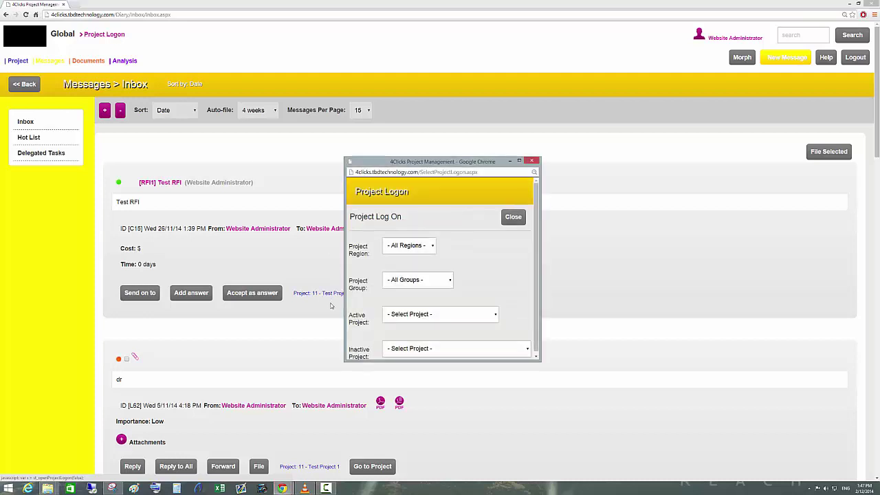
pyautogui.click(491, 316)
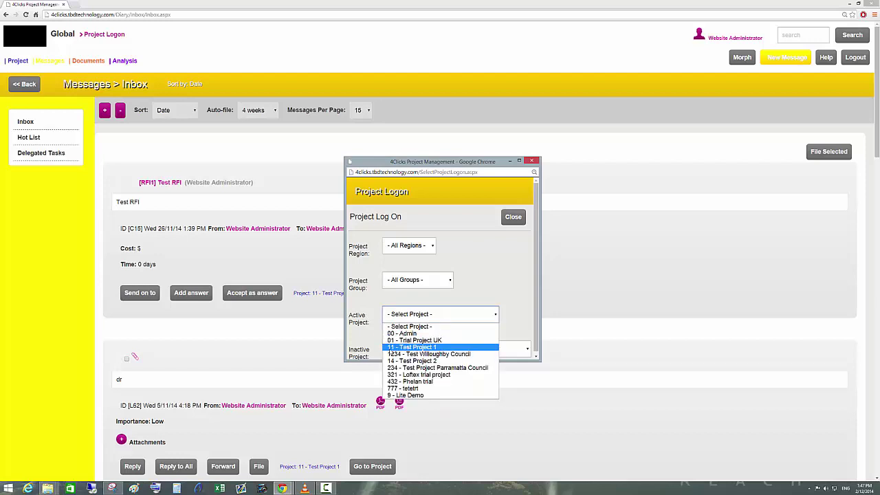
pyautogui.click(413, 347)
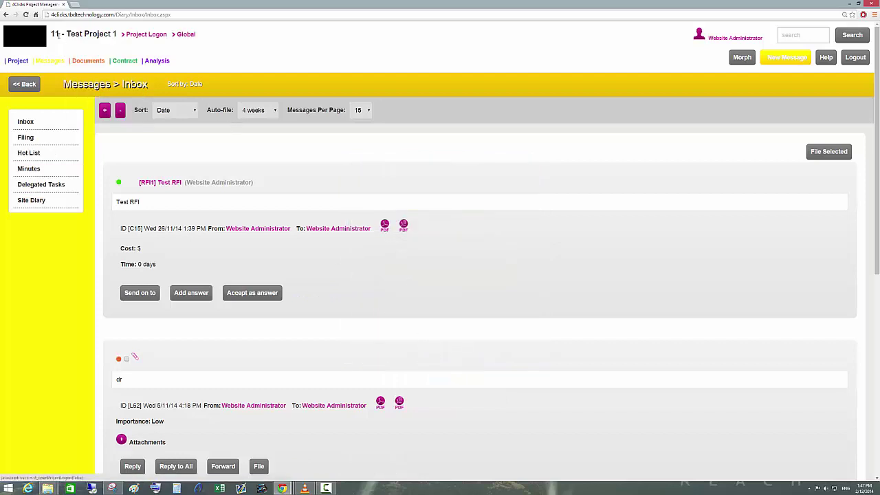
pyautogui.moveTo(62, 33); pyautogui.dragTo(121, 34)
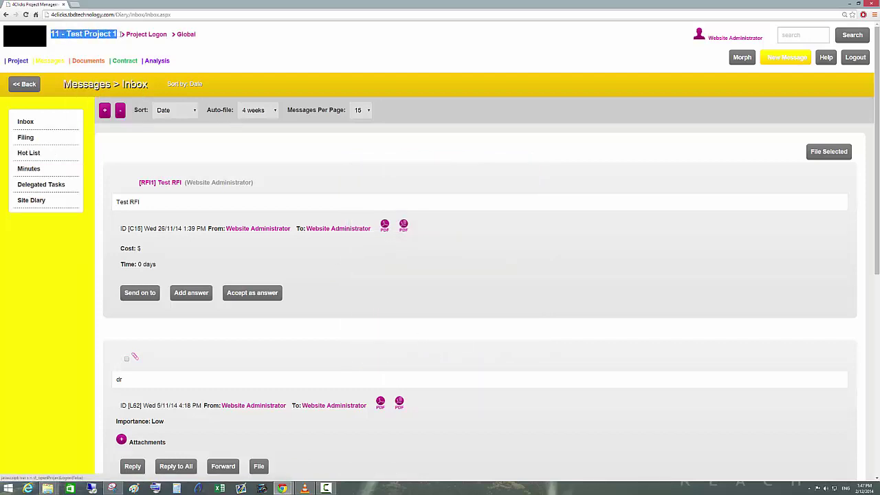
pyautogui.click(292, 59)
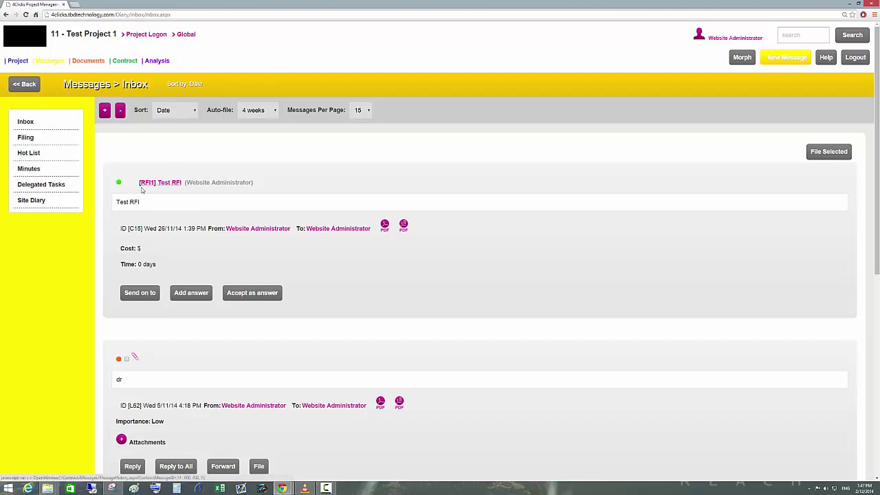
pyautogui.scroll(-1, 139, 193)
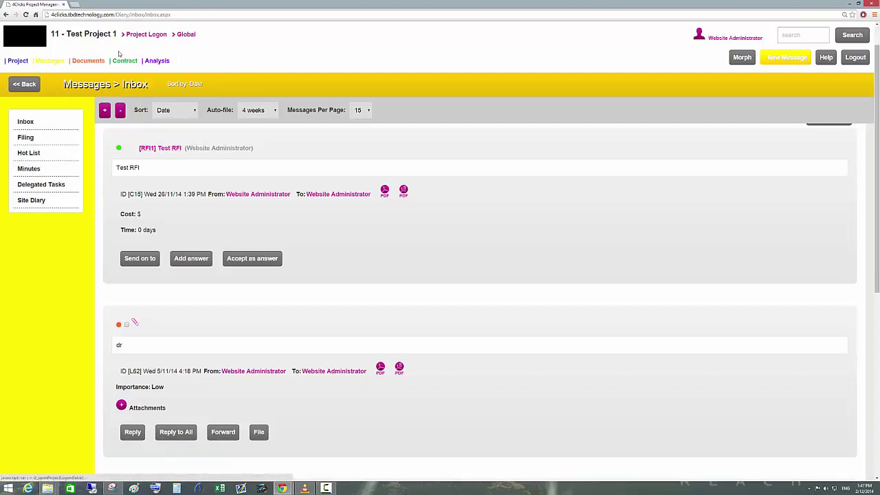
pyautogui.scroll(-3, 248, 326)
pyautogui.scroll(-3, 248, 327)
pyautogui.scroll(5, 482, 266)
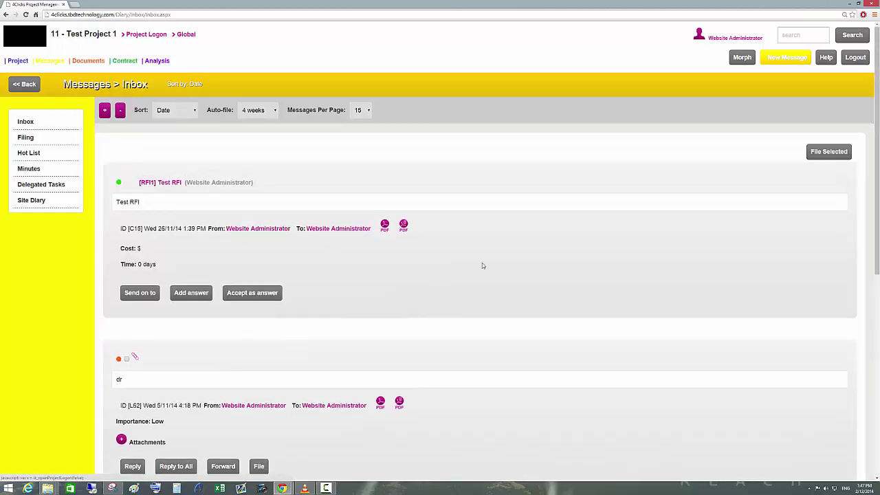
# Step: Start a new message to Website Administrator with Lite PM on CC
pyautogui.click(775, 59)
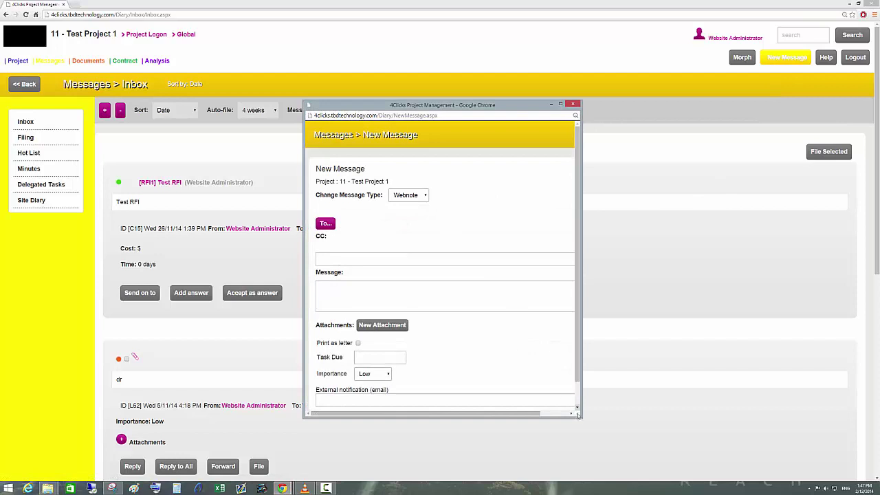
pyautogui.moveTo(578, 415); pyautogui.dragTo(629, 466)
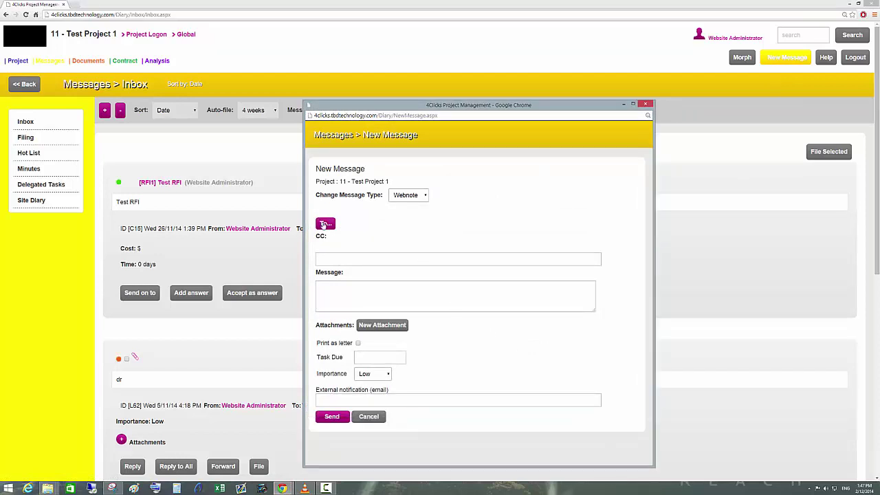
pyautogui.click(324, 224)
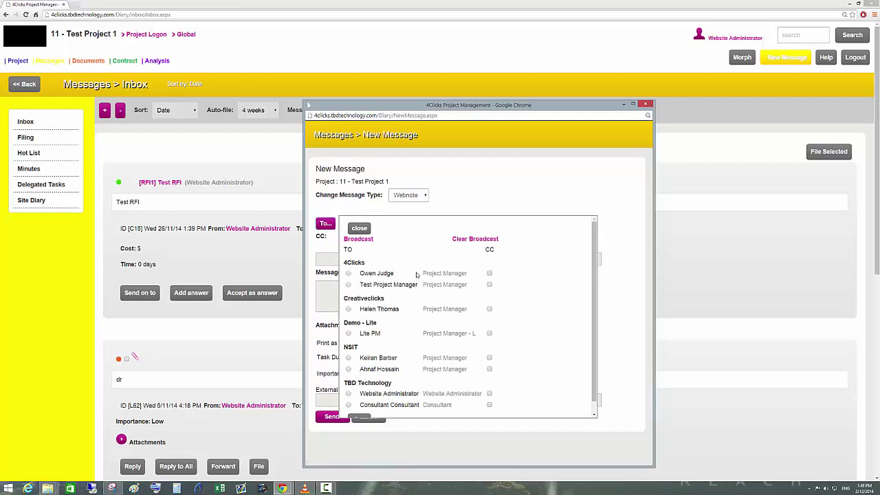
pyautogui.scroll(-1, 400, 273)
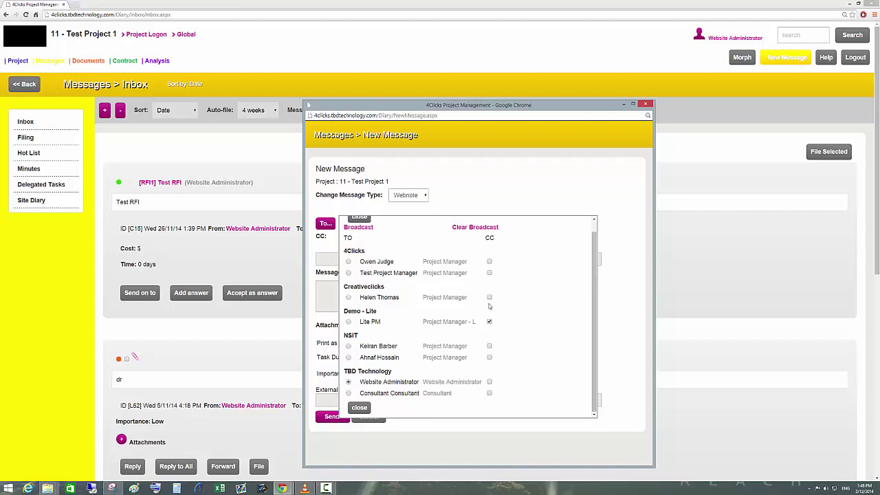
pyautogui.click(359, 407)
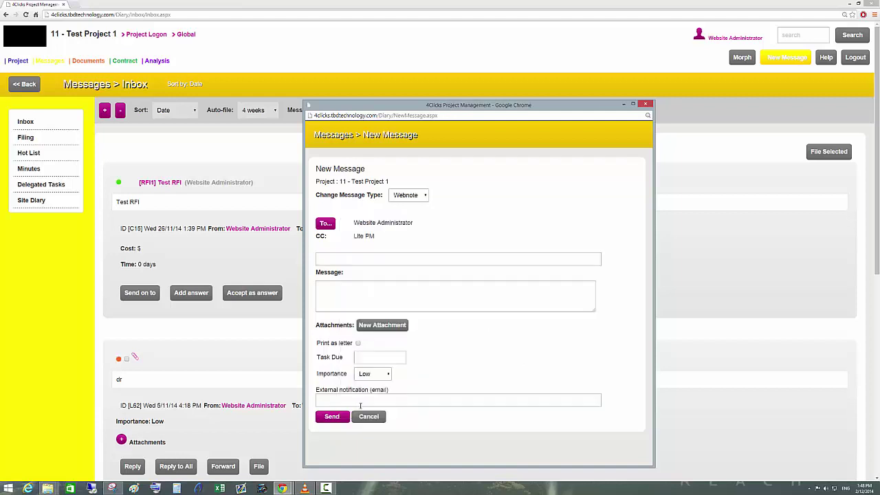
# Step: Send the webnote 'test 5' with body 'ttt' and no task due date
pyautogui.click(382, 259)
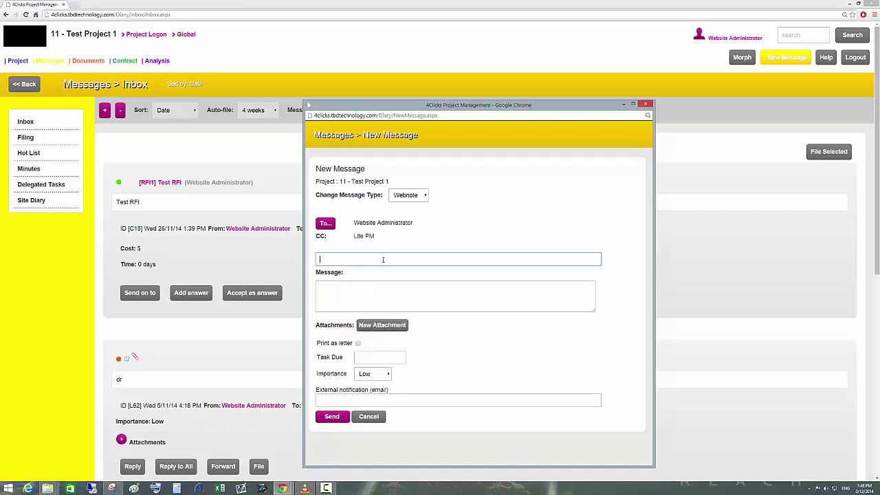
pyautogui.write('test')
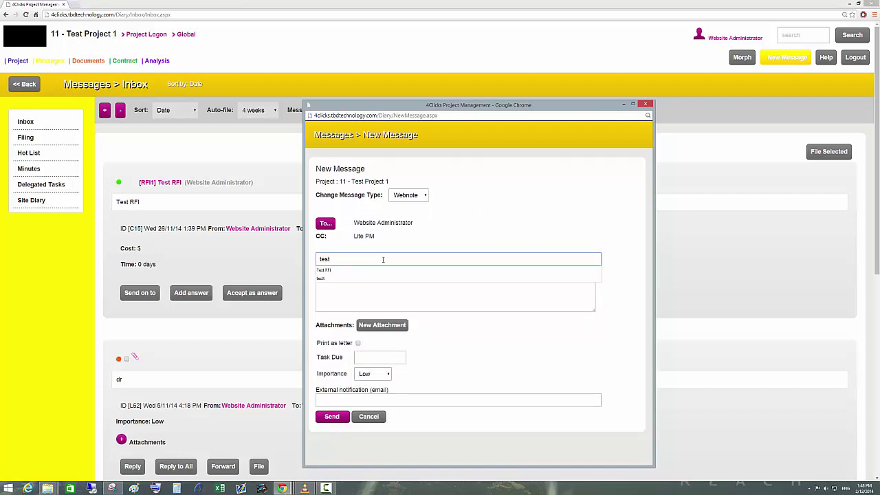
pyautogui.write(' 5')
pyautogui.click(405, 292)
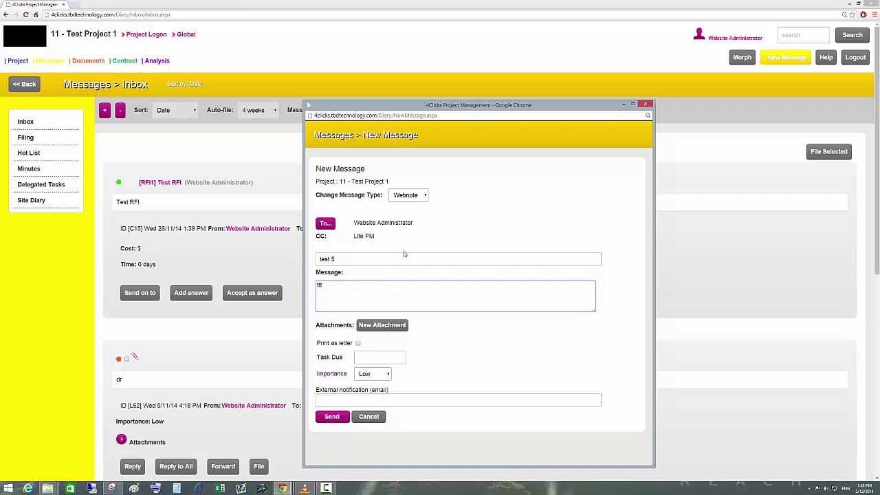
pyautogui.click(391, 358)
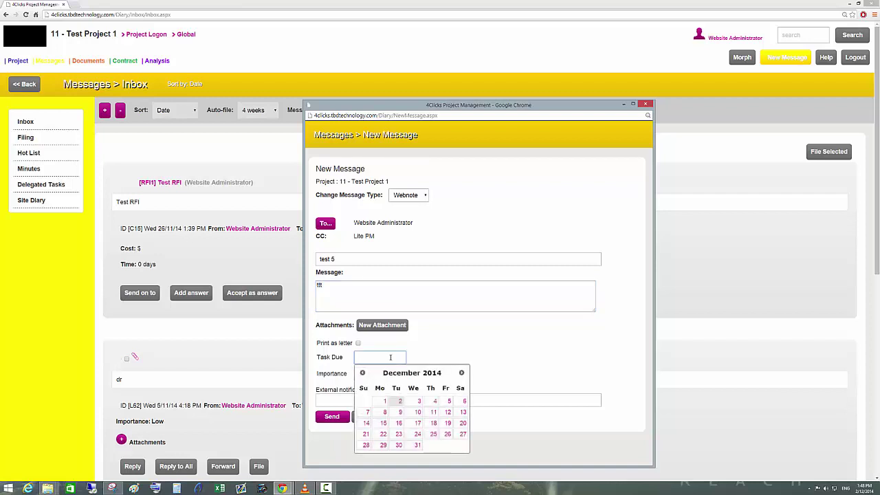
pyautogui.click(468, 341)
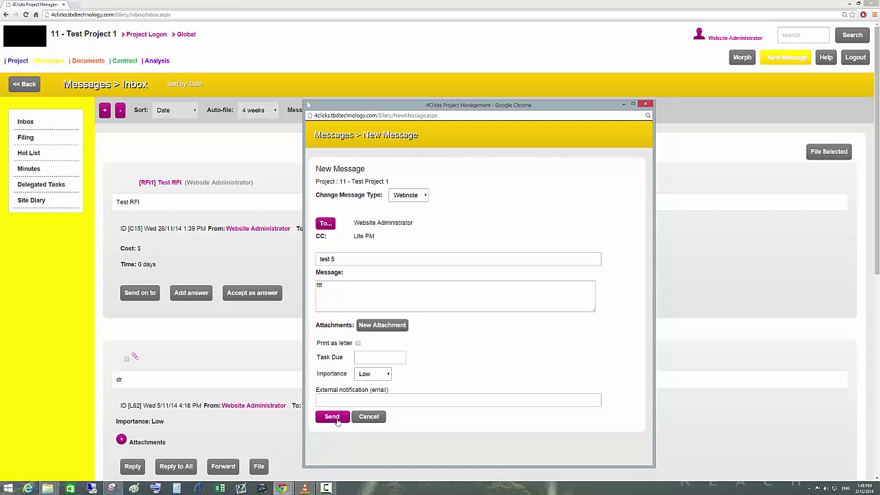
pyautogui.click(337, 419)
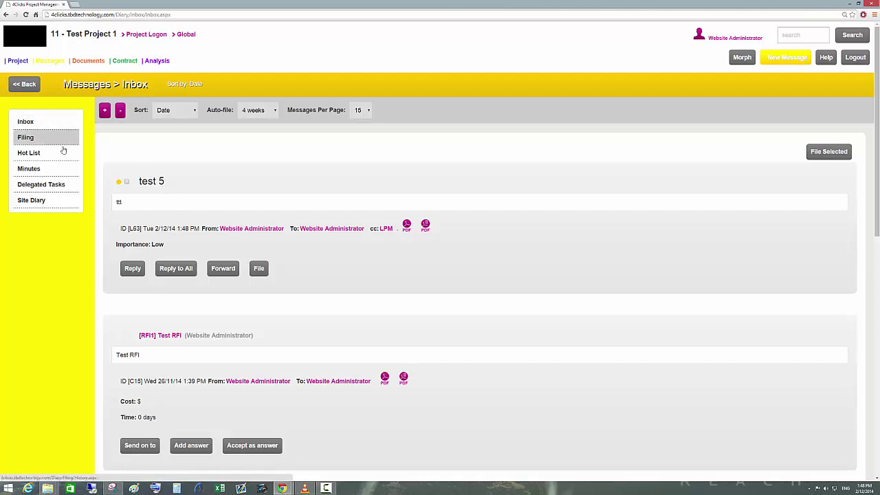
# Step: Send a 'RE: test 5' reply to Website Administrator with the message 'reply1'
pyautogui.scroll(-3, 198, 240)
pyautogui.scroll(3, 197, 240)
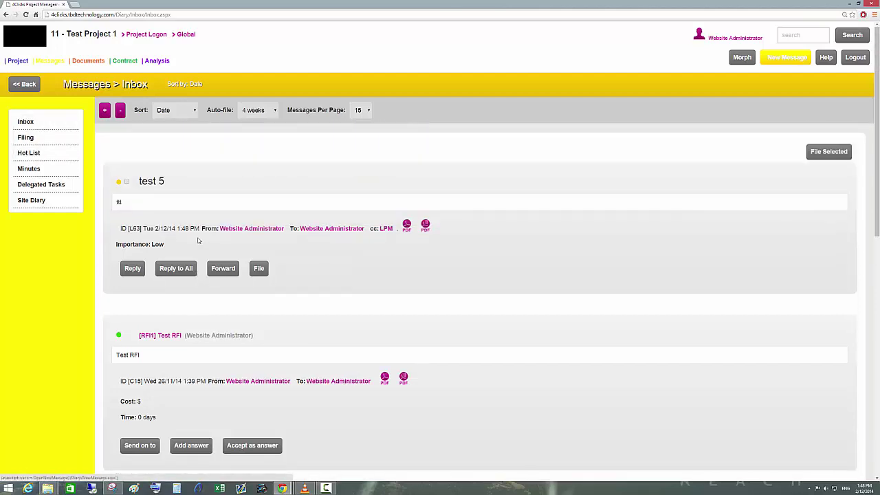
pyautogui.click(132, 269)
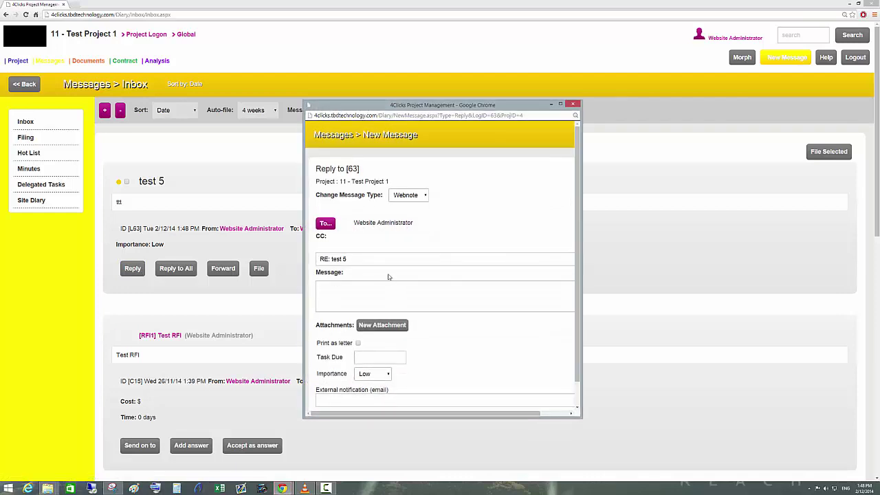
pyautogui.click(367, 293)
pyautogui.write('re')
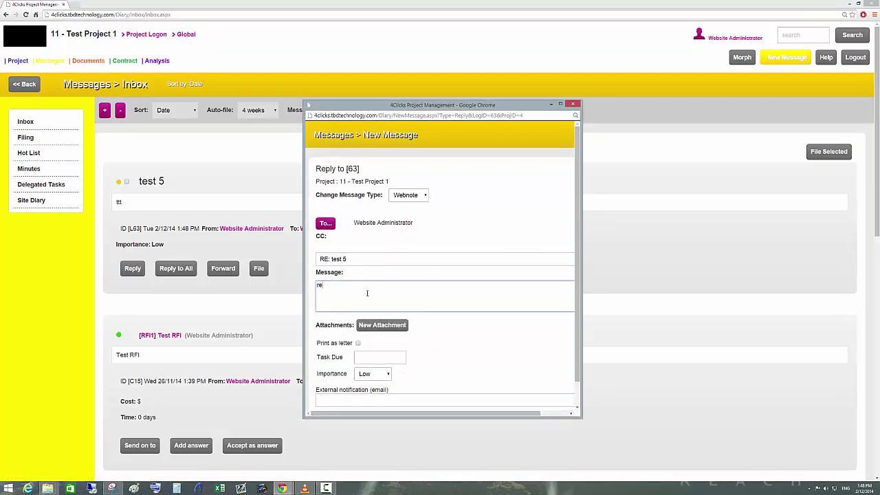
pyautogui.write('ply1')
pyautogui.scroll(-1, 370, 344)
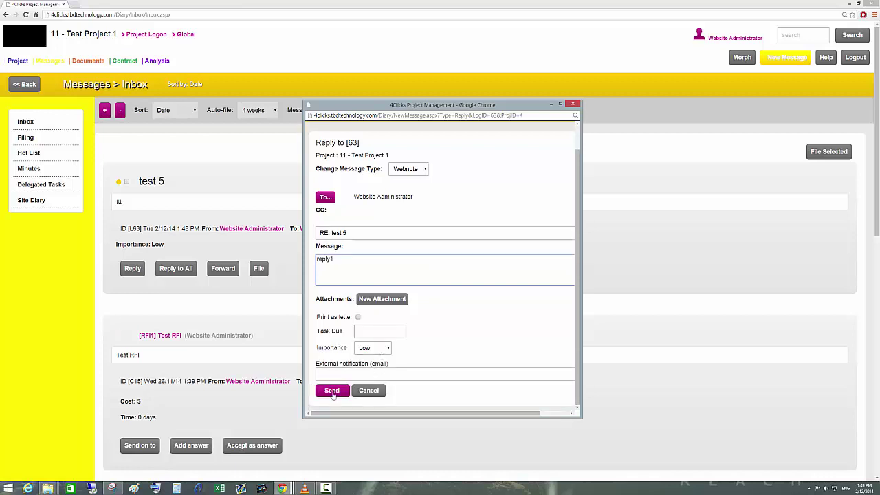
pyautogui.click(333, 390)
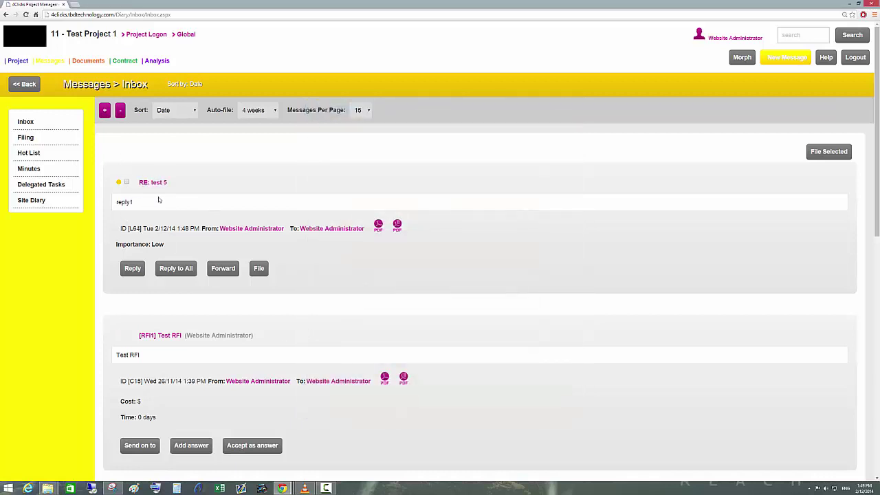
pyautogui.click(27, 137)
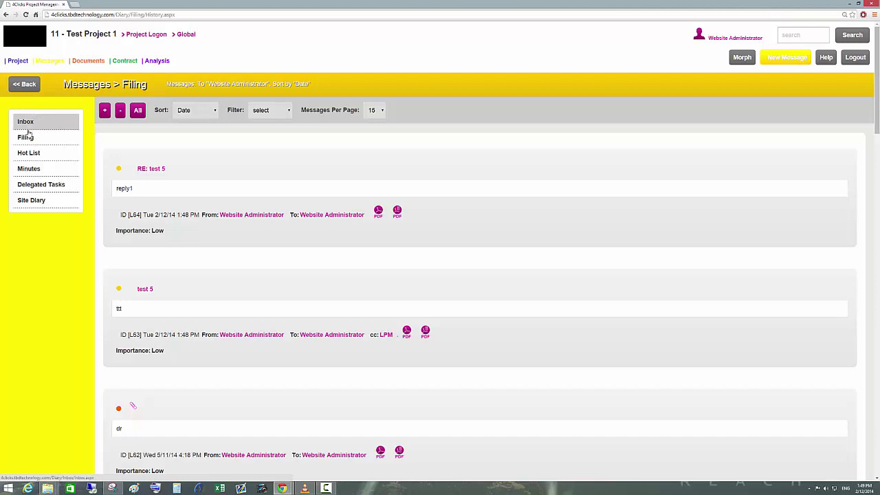
pyautogui.click(27, 128)
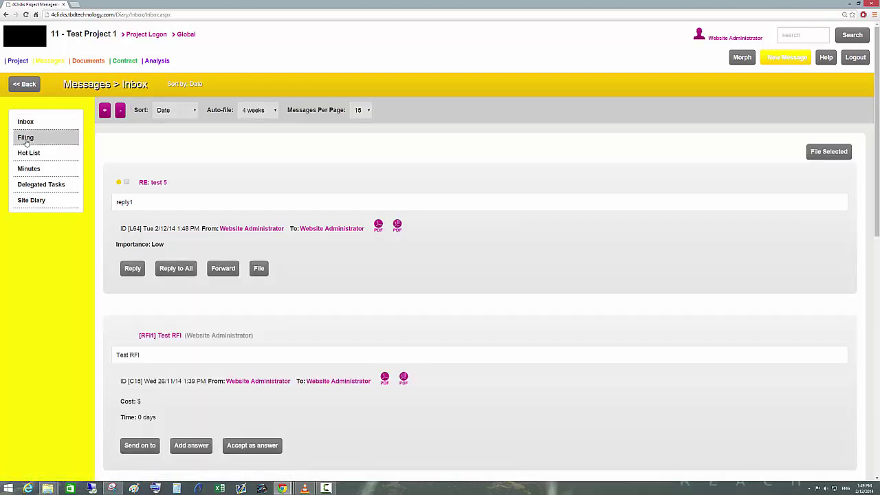
pyautogui.click(26, 141)
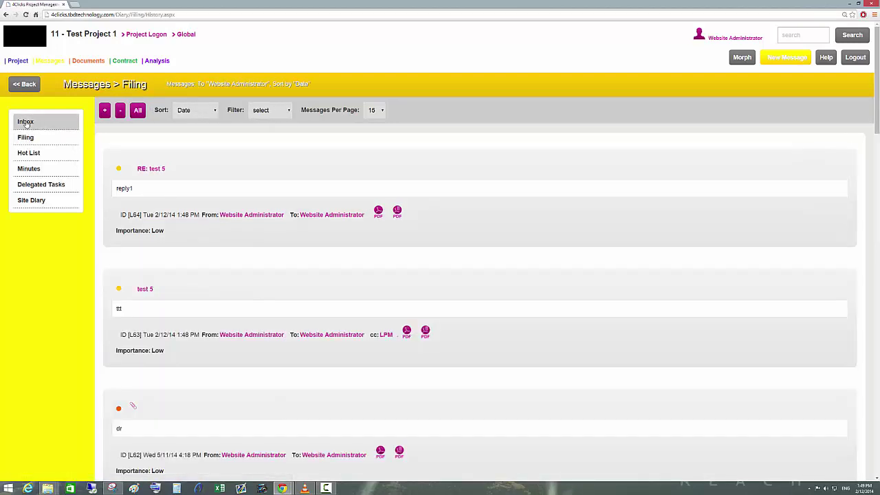
pyautogui.click(25, 124)
pyautogui.scroll(-4, 140, 245)
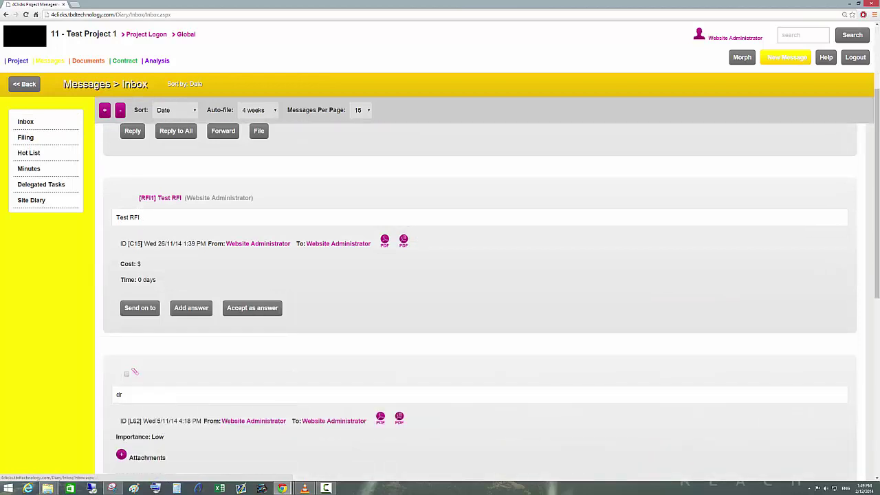
pyautogui.scroll(-3, 125, 253)
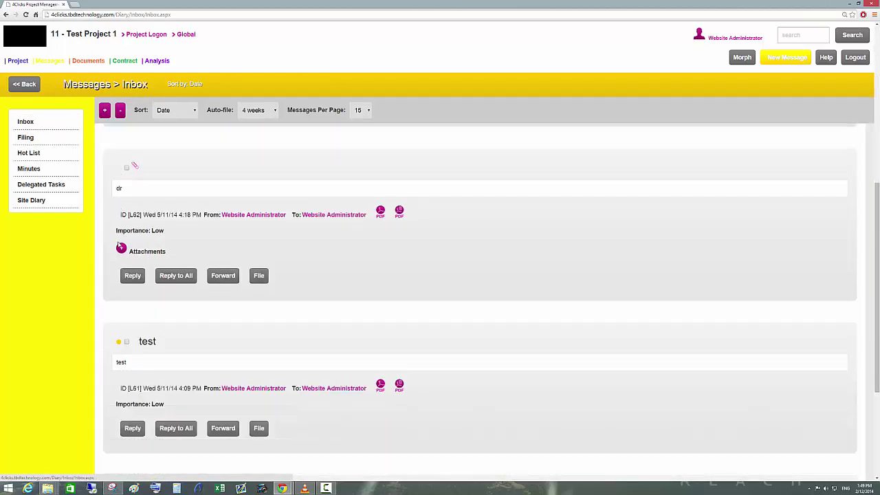
pyautogui.scroll(5, 139, 333)
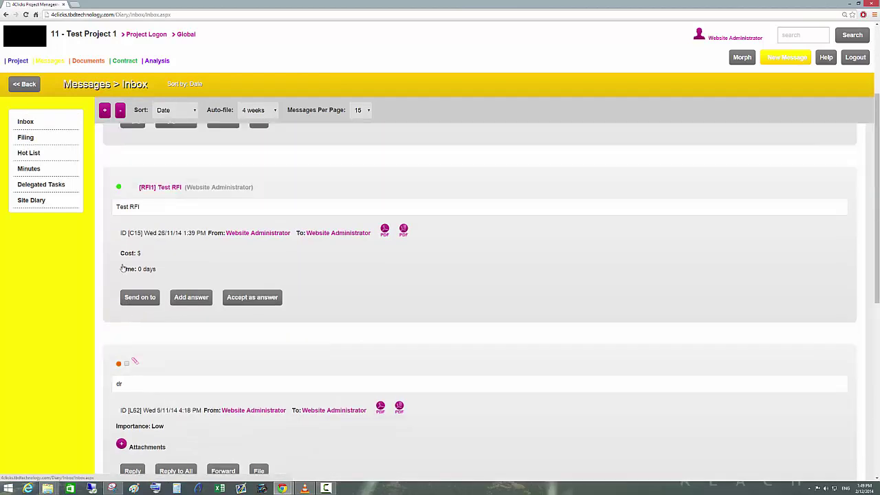
pyautogui.scroll(-2, 165, 264)
pyautogui.scroll(2, 166, 264)
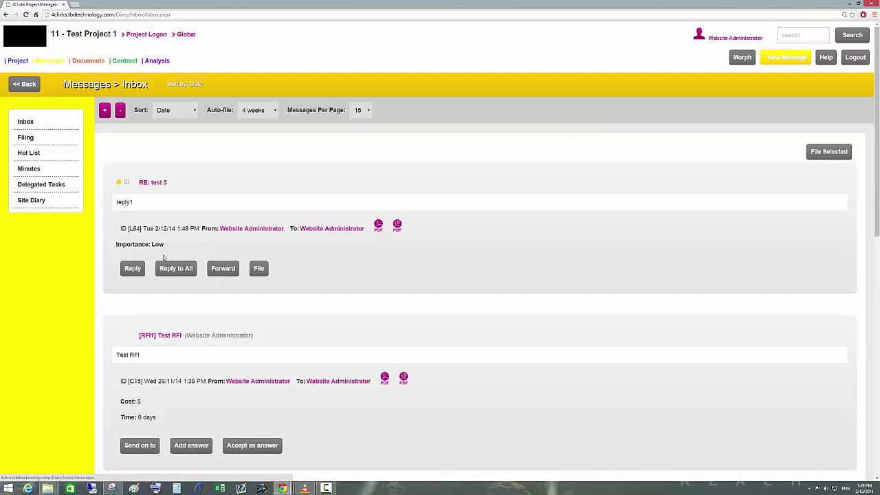
pyautogui.click(28, 137)
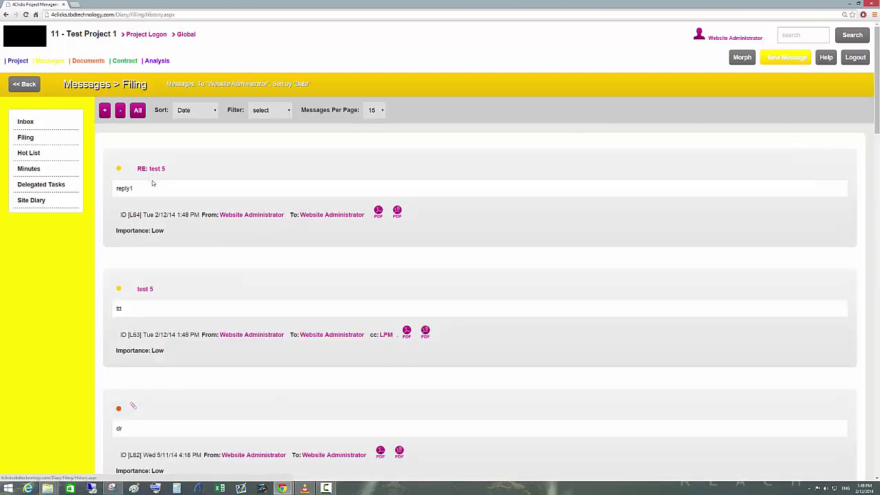
pyautogui.click(27, 123)
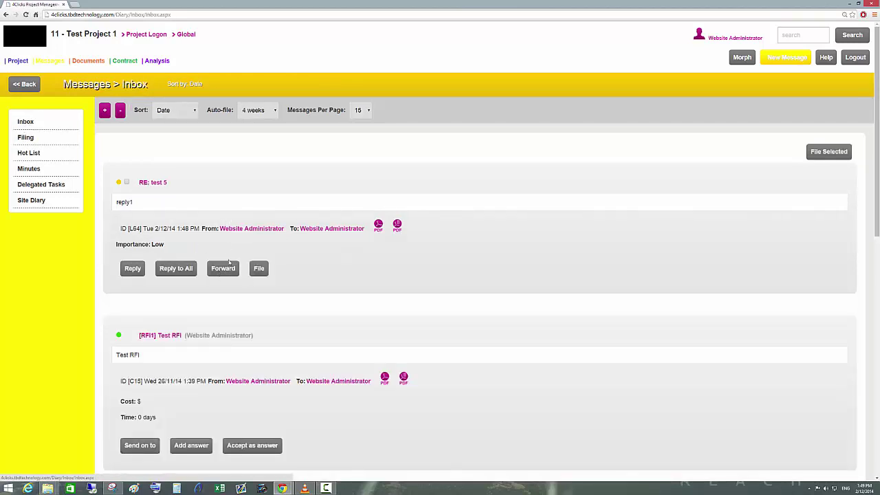
pyautogui.scroll(-1, 231, 257)
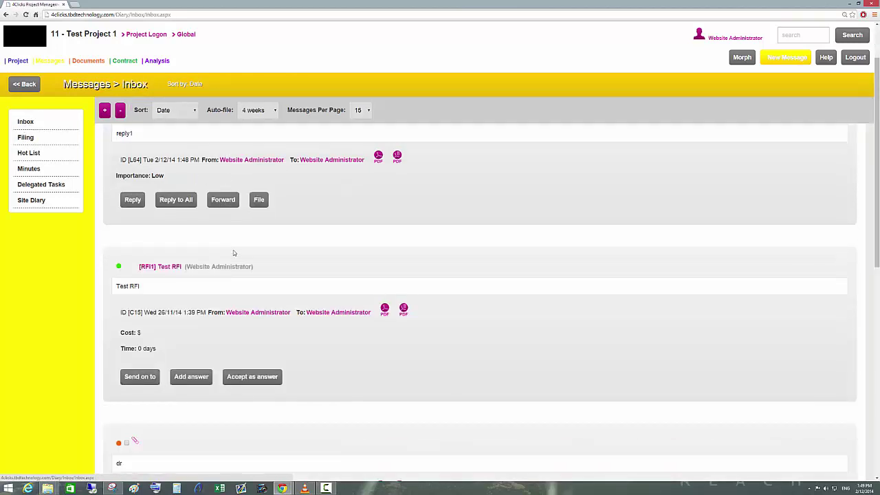
# Step: File the 'RE: test 5' message out of the inbox via File Messages
pyautogui.click(259, 201)
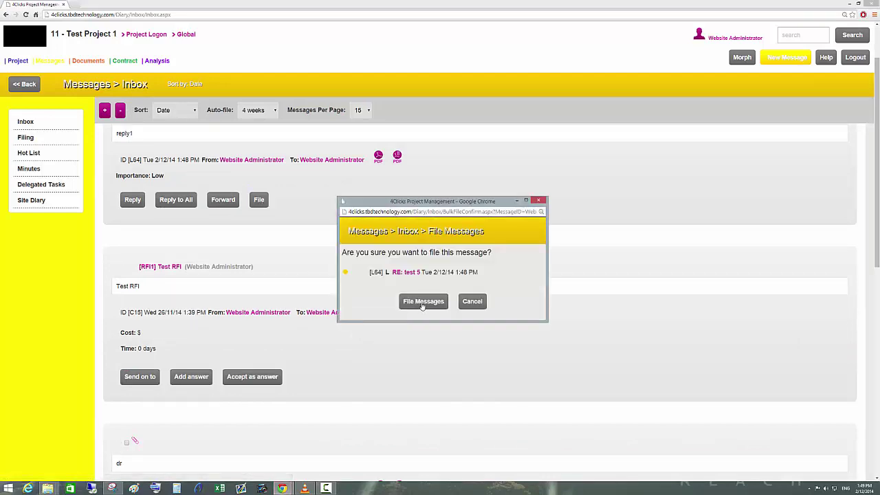
pyautogui.click(421, 301)
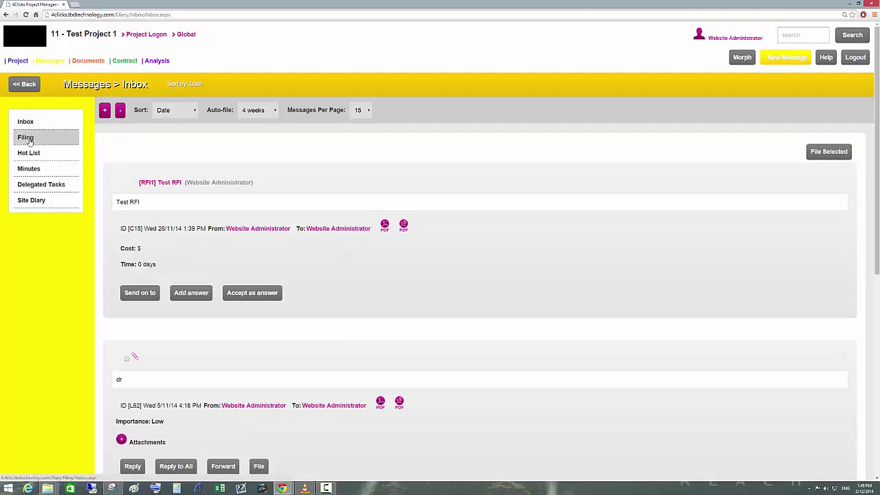
pyautogui.scroll(-5, 227, 220)
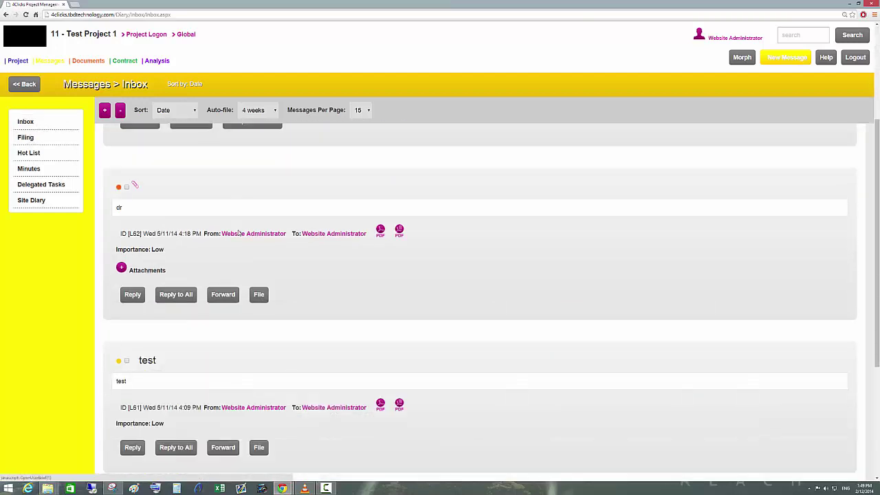
pyautogui.scroll(-1, 238, 225)
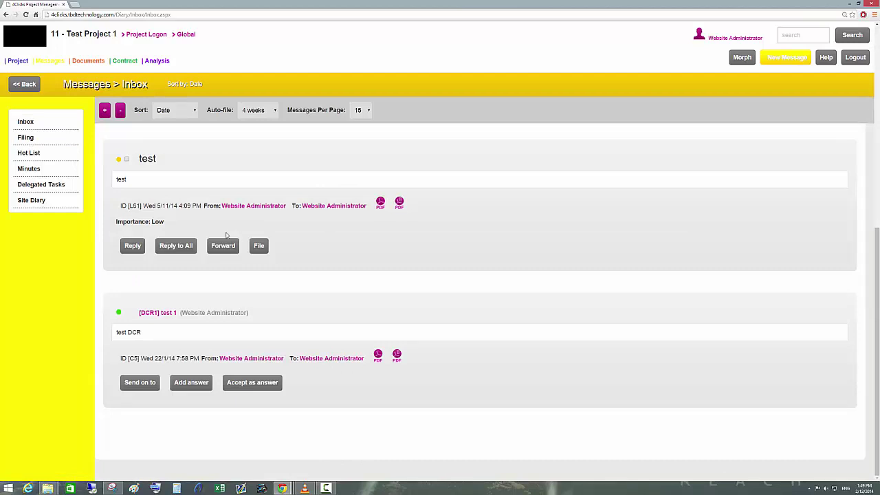
pyautogui.scroll(5, 226, 236)
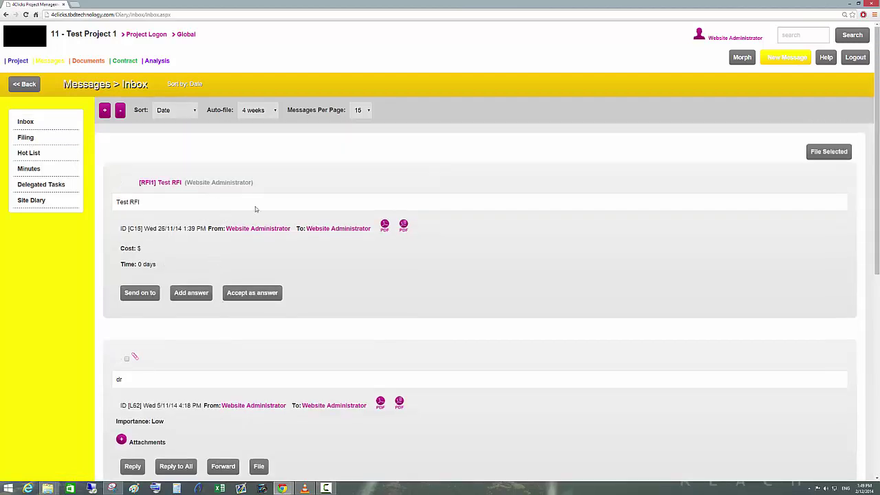
pyautogui.click(172, 184)
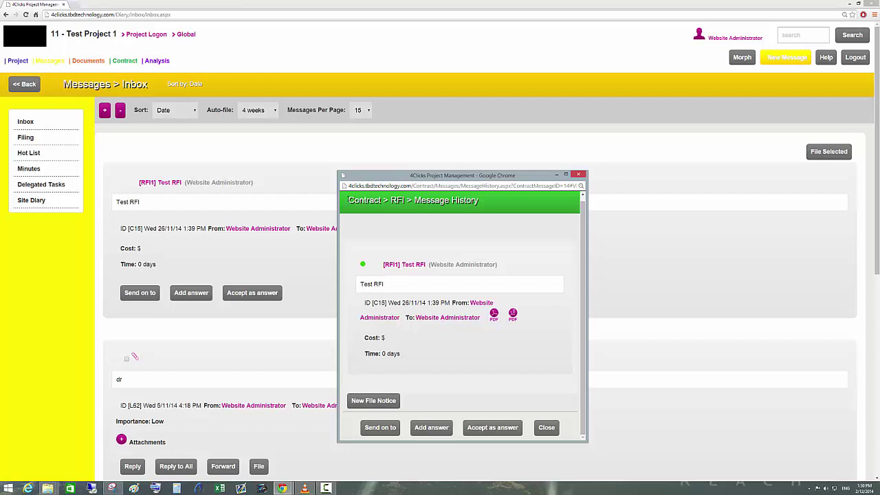
pyautogui.click(579, 173)
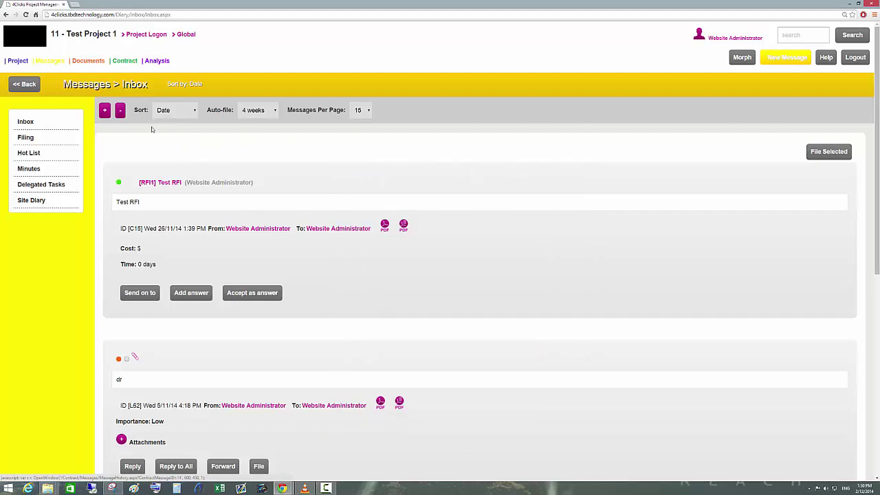
pyautogui.moveTo(92, 66)
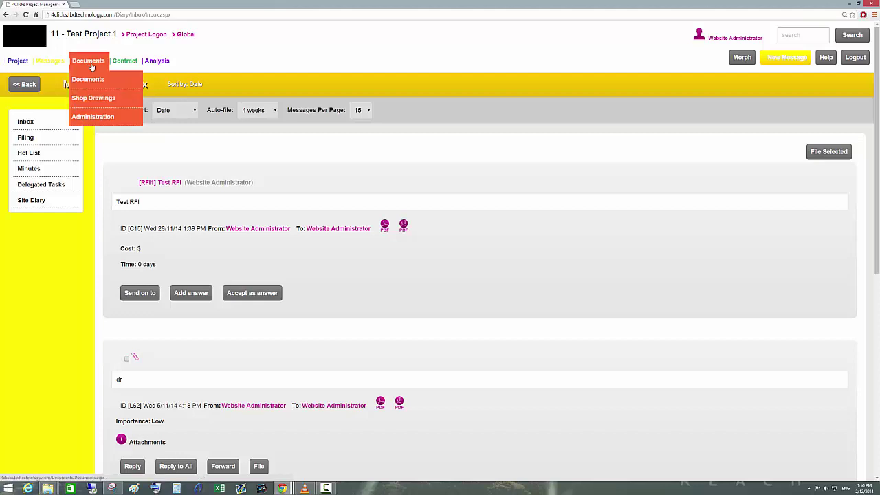
pyautogui.click(92, 65)
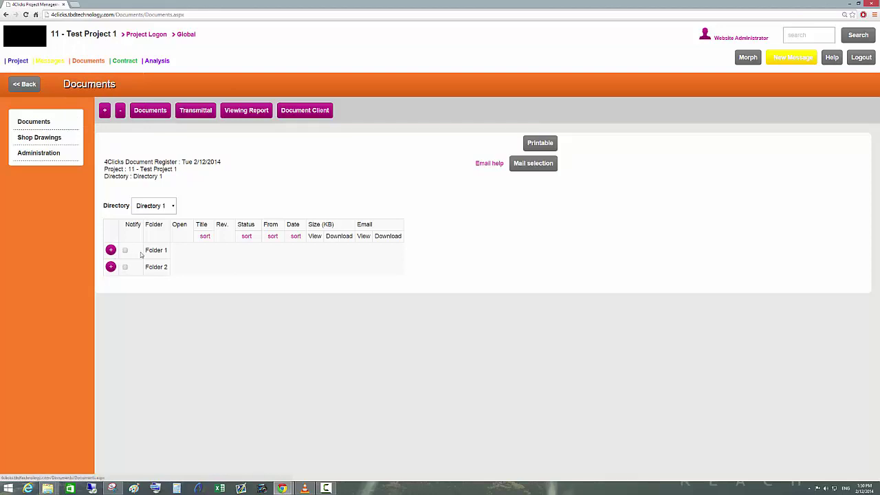
pyautogui.click(173, 206)
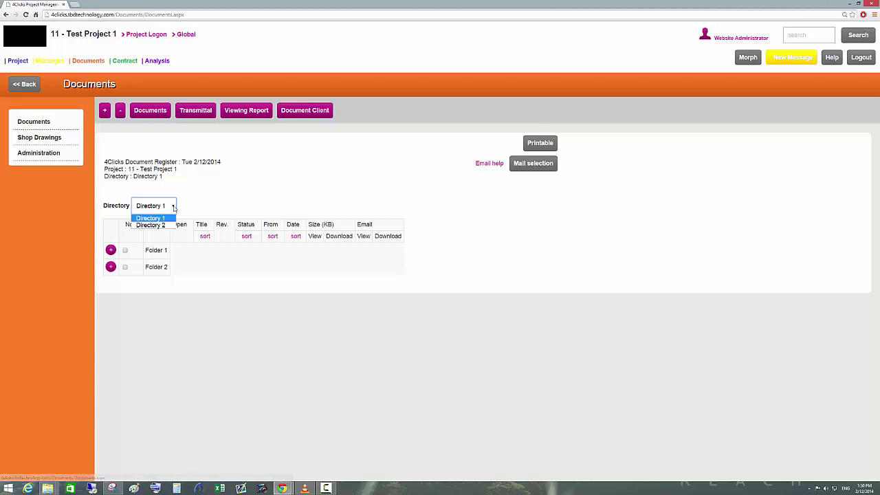
pyautogui.click(173, 208)
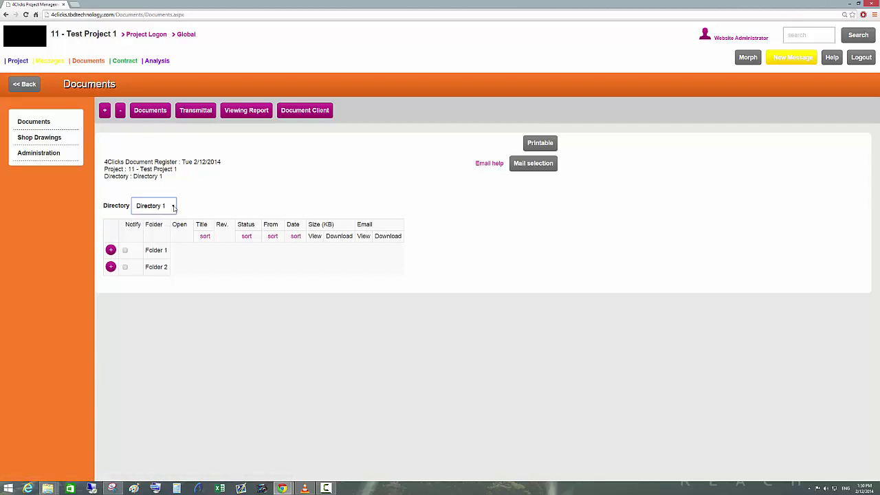
pyautogui.click(172, 207)
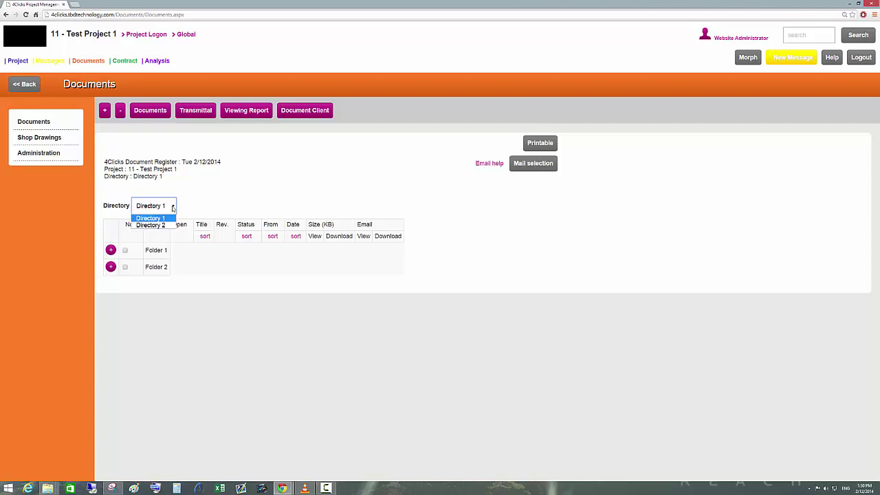
pyautogui.click(173, 206)
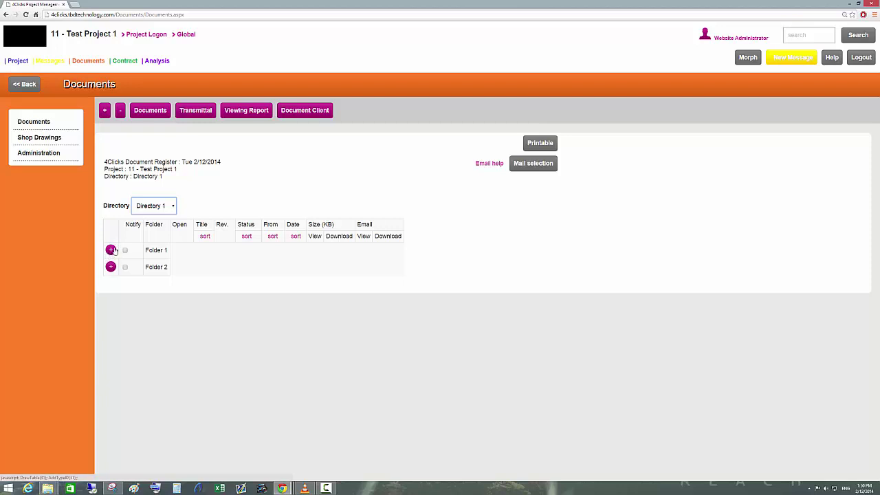
# Step: Expand Directory 1's Folder 1 and download doc 1's revision C PDF, closing the failed tab
pyautogui.click(111, 250)
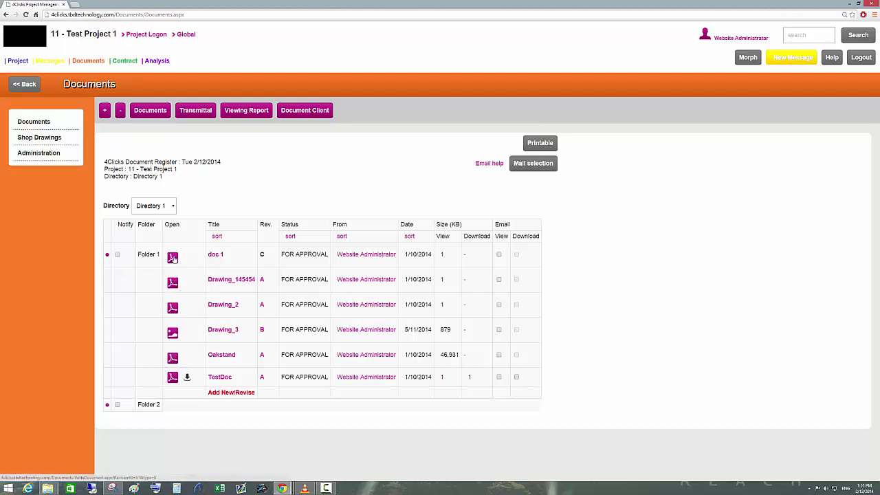
pyautogui.click(173, 258)
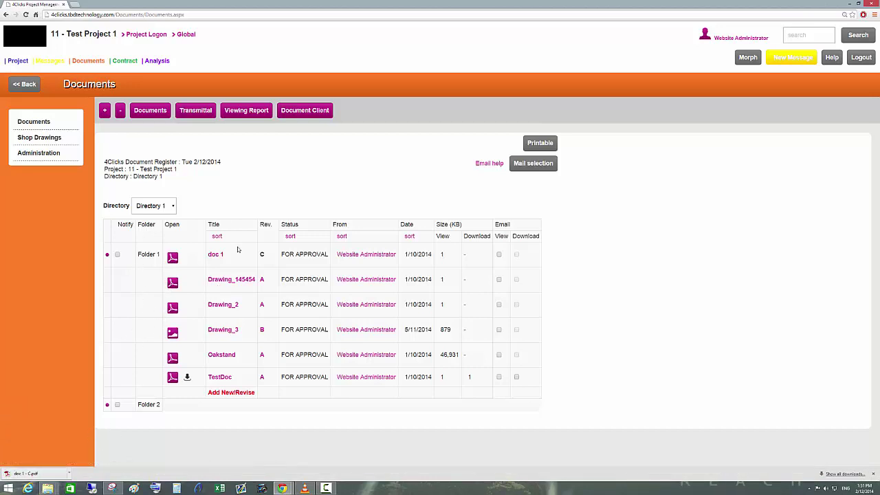
pyautogui.click(28, 473)
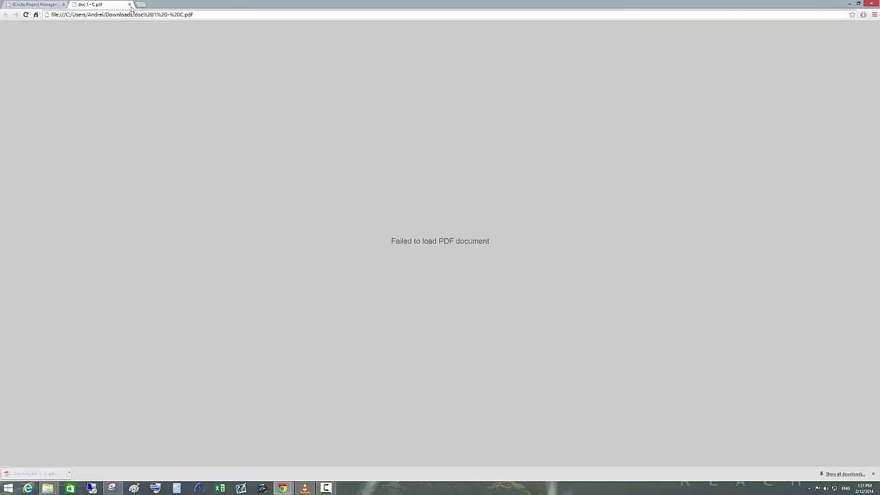
pyautogui.click(130, 5)
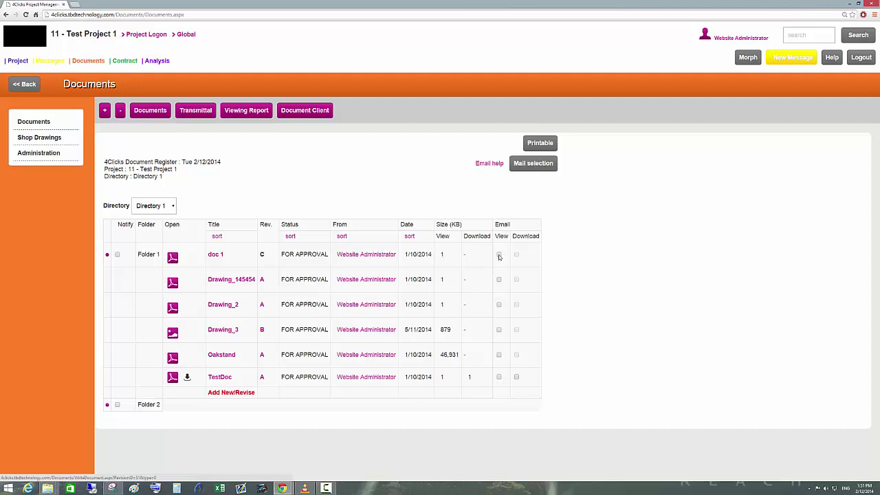
# Step: Tick Email View for doc 1, Drawing_2, Oakstand, TestDoc and the other Folder 1 documents
pyautogui.click(499, 255)
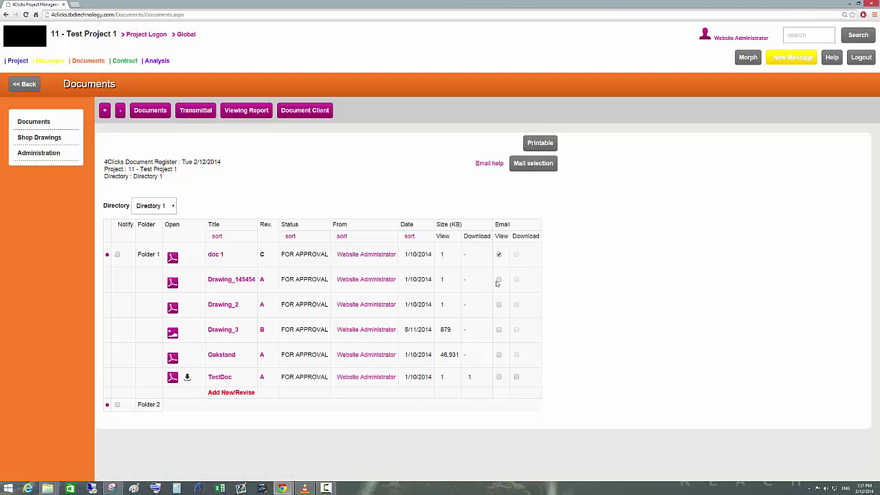
pyautogui.click(499, 305)
pyautogui.click(499, 355)
pyautogui.click(499, 377)
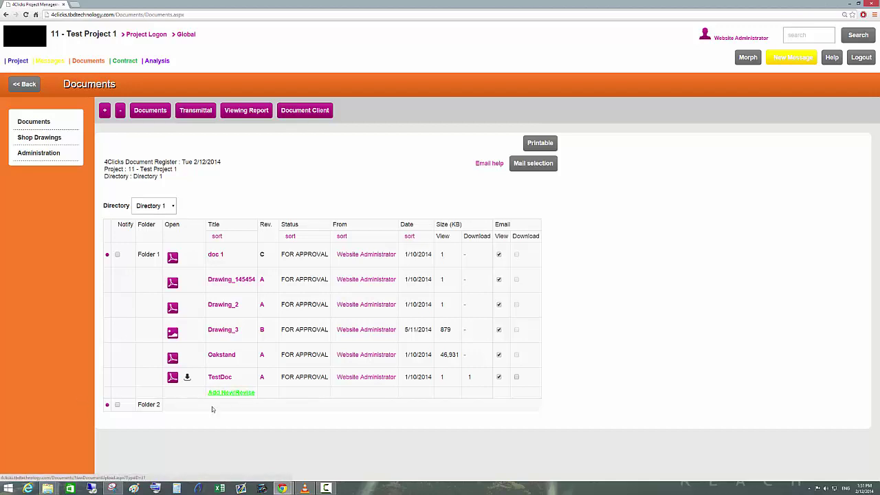
# Step: Switch to Directory 2, expand its Folder 1, and start a new document with Add New/Revise
pyautogui.click(174, 206)
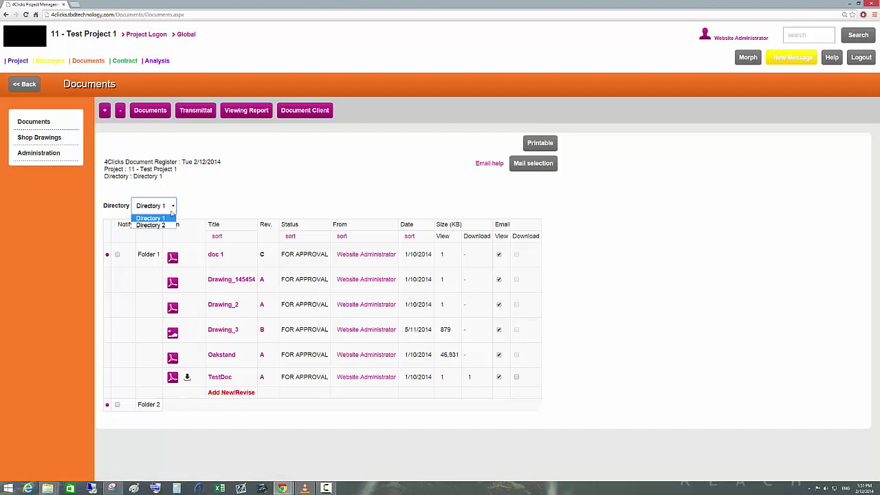
pyautogui.click(153, 225)
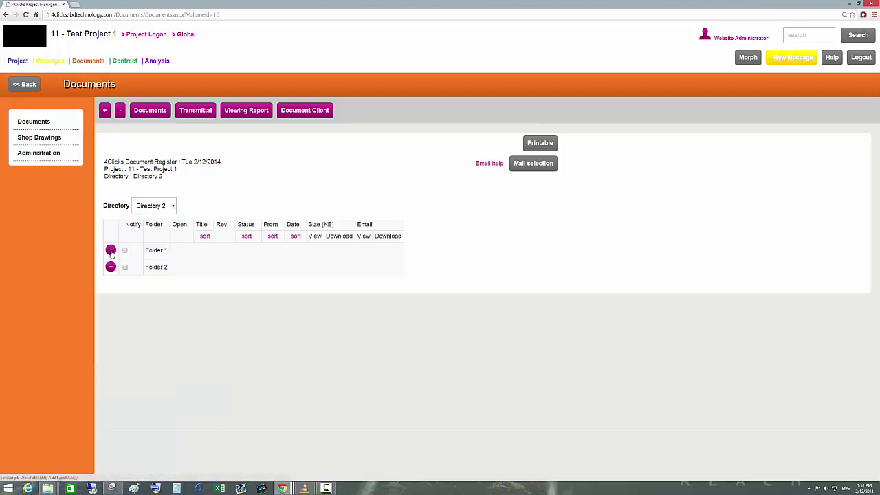
pyautogui.click(111, 251)
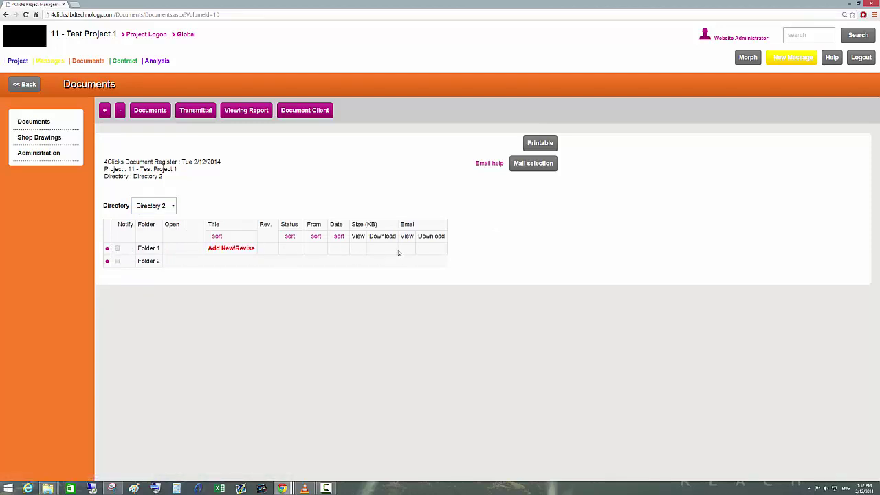
pyautogui.click(227, 249)
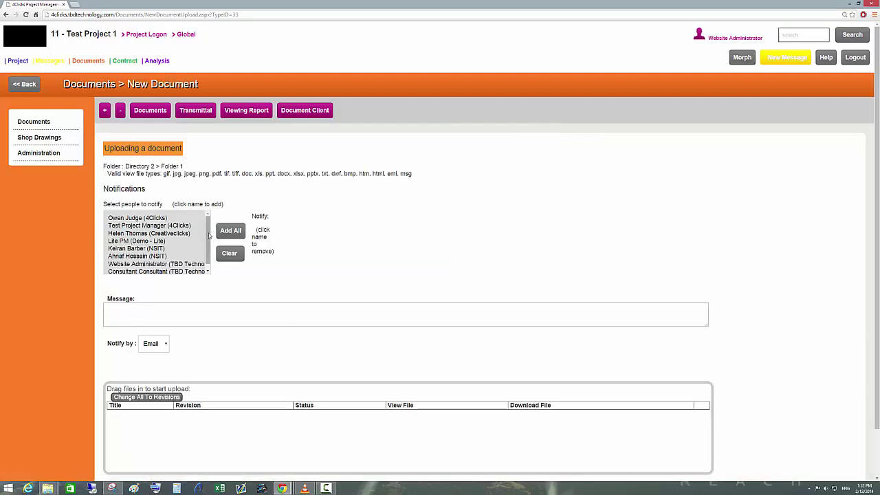
# Step: Notify the Website Administrator and Consultant by email with the message 'Test doc upload'
pyautogui.scroll(-1, 162, 256)
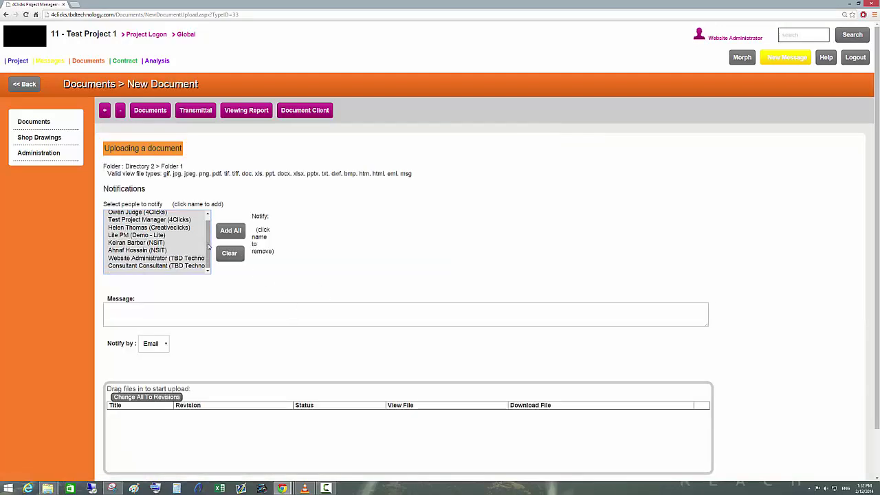
pyautogui.click(156, 260)
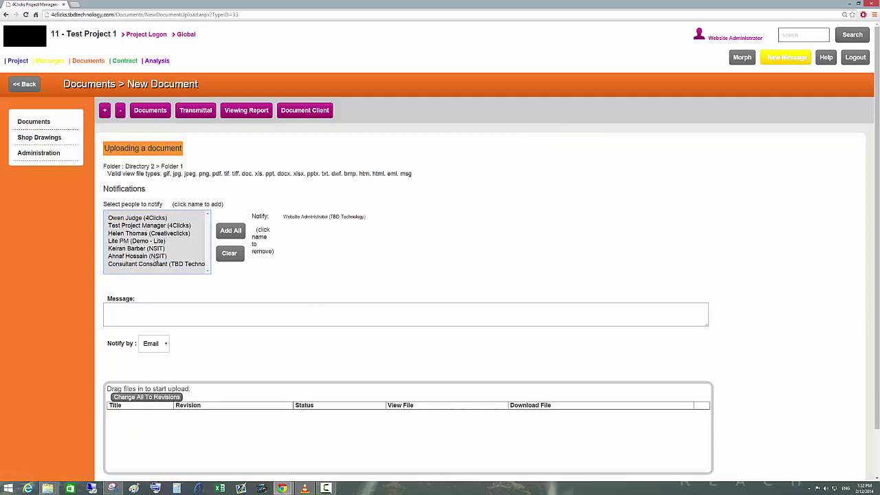
pyautogui.click(159, 266)
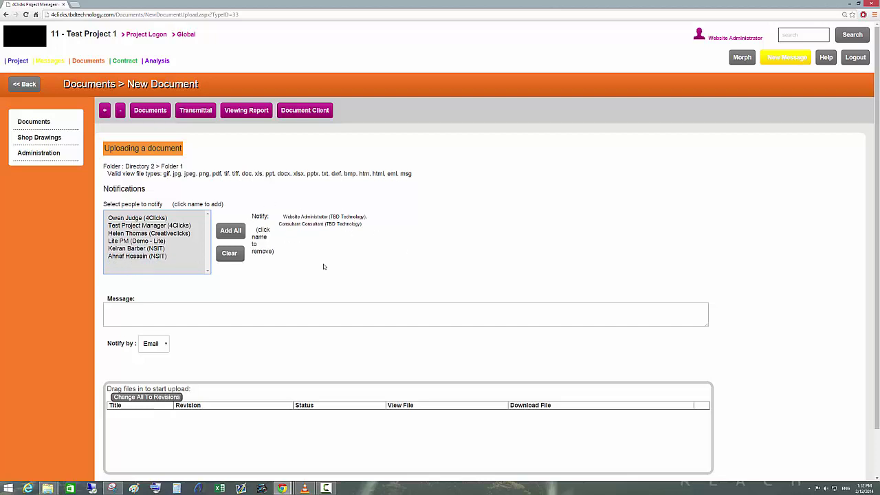
pyautogui.click(227, 315)
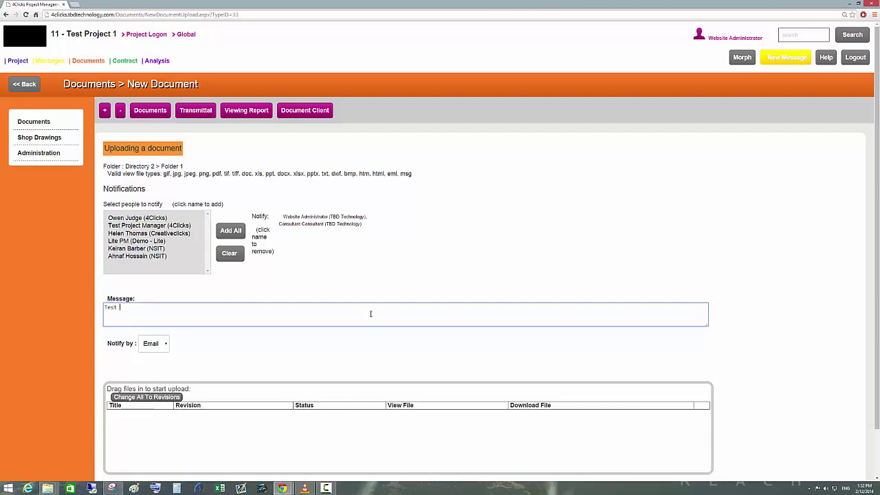
pyautogui.write('Test doc upload')
pyautogui.scroll(-1, 189, 332)
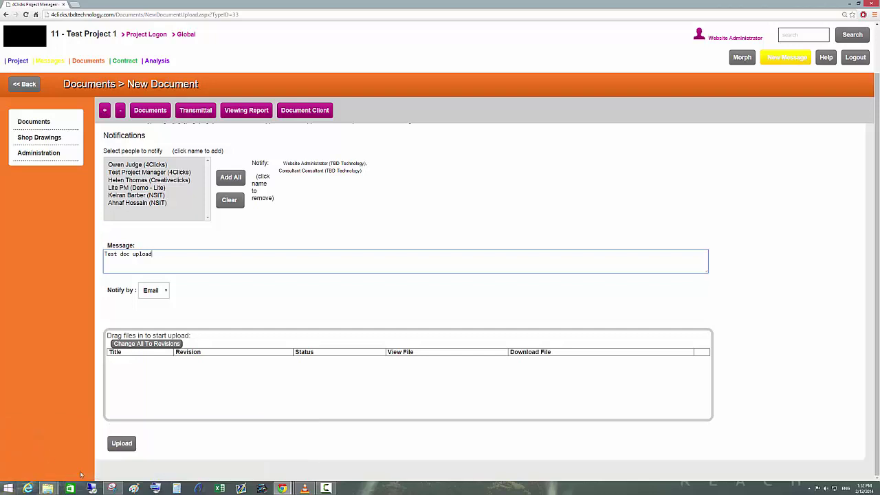
pyautogui.click(47, 488)
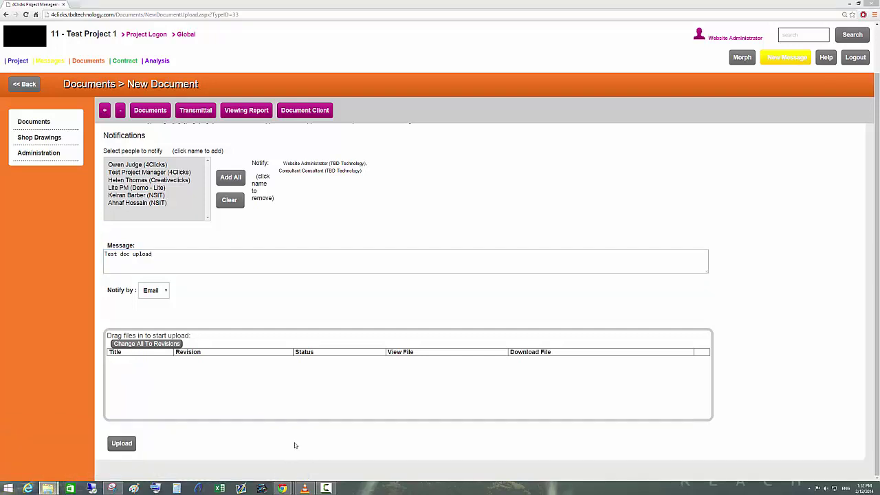
# Step: Place the PDFs folder beside the form and drop all five Drawing and TestDoc files into the upload list
pyautogui.moveTo(0, 240); pyautogui.dragTo(605, 173)
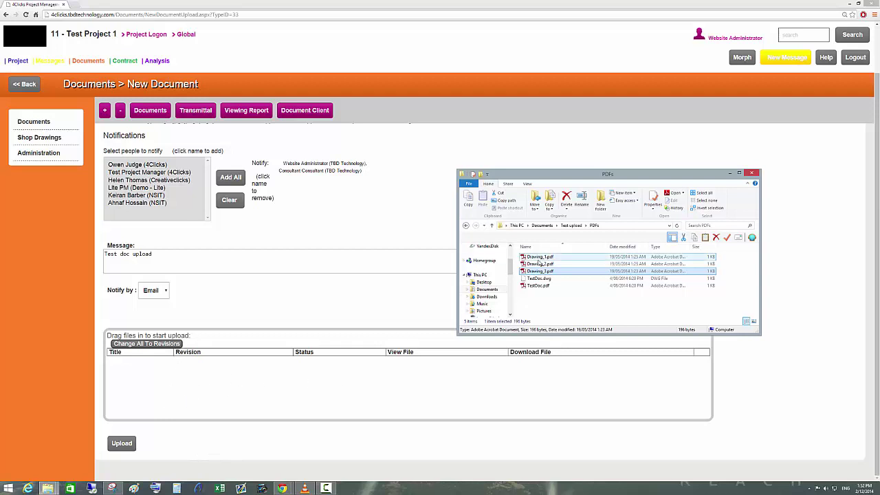
pyautogui.moveTo(543, 271)
pyautogui.mouseDown()
pyautogui.moveTo(570, 303)
pyautogui.moveTo(598, 274)
pyautogui.moveTo(609, 288)
pyautogui.moveTo(570, 304)
pyautogui.moveTo(560, 270)
pyautogui.moveTo(538, 255)
pyautogui.mouseUp()
pyautogui.click(569, 302)
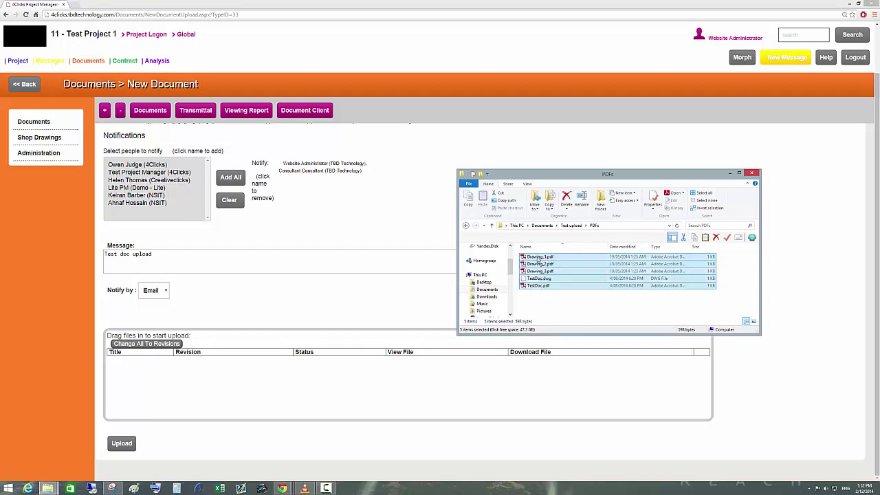
pyautogui.moveTo(537, 260); pyautogui.dragTo(344, 387)
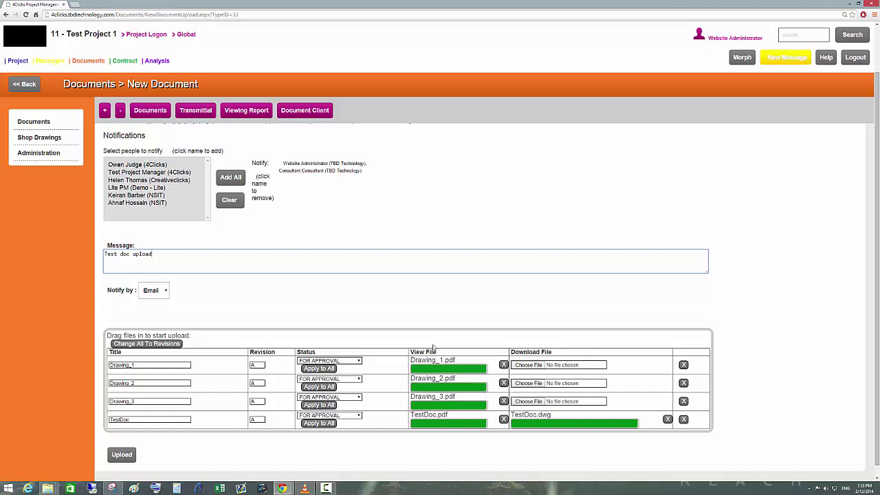
# Step: Retitle TestDoc, set it to revision B, remove Drawing_1, and upload the remaining documents
pyautogui.scroll(-1, 430, 330)
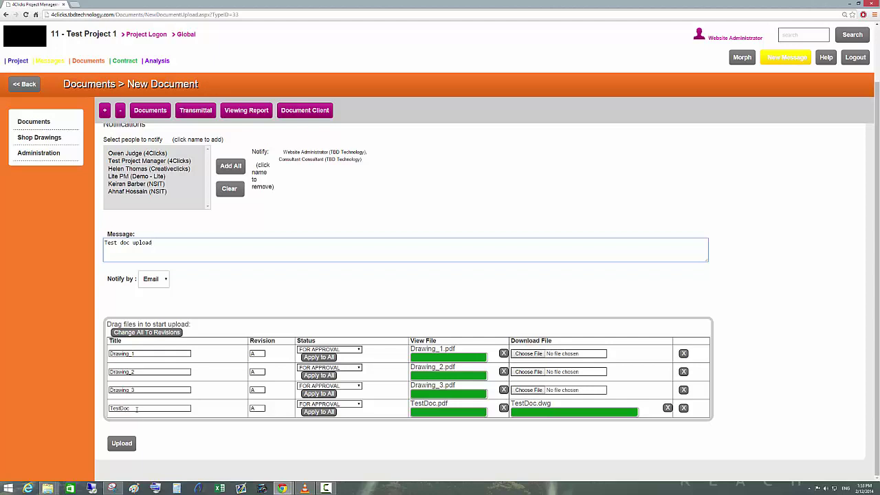
pyautogui.moveTo(139, 408); pyautogui.dragTo(108, 409)
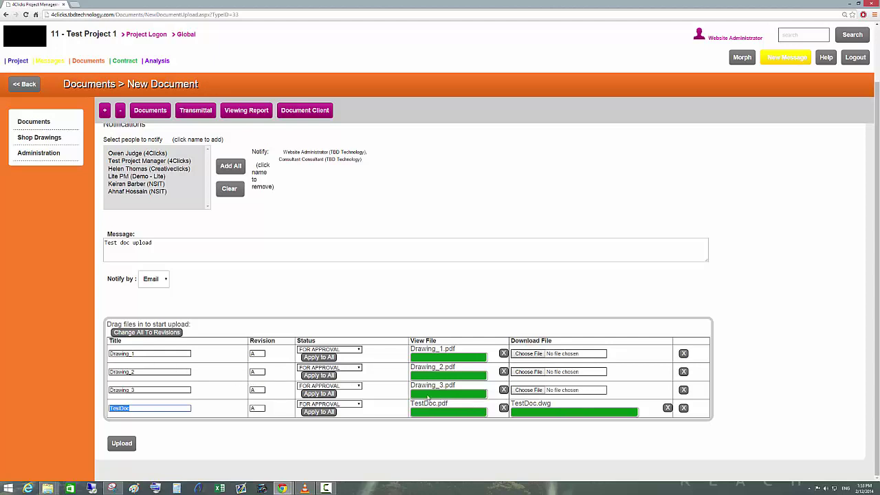
pyautogui.moveTo(140, 354); pyautogui.dragTo(102, 367)
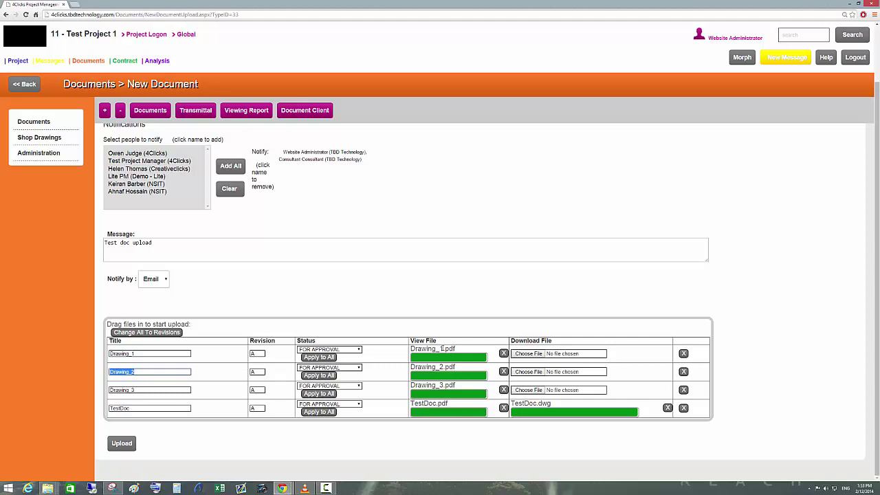
pyautogui.click(151, 354)
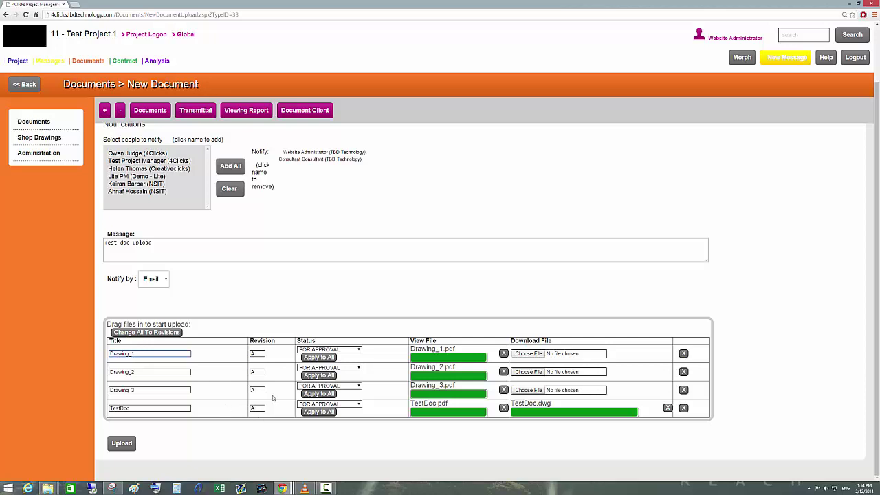
pyautogui.doubleClick(253, 408)
pyautogui.click(683, 354)
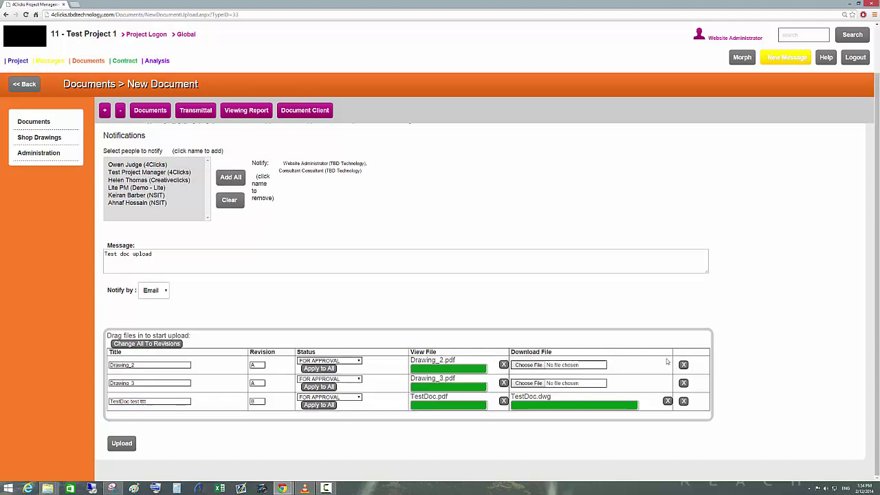
pyautogui.click(121, 444)
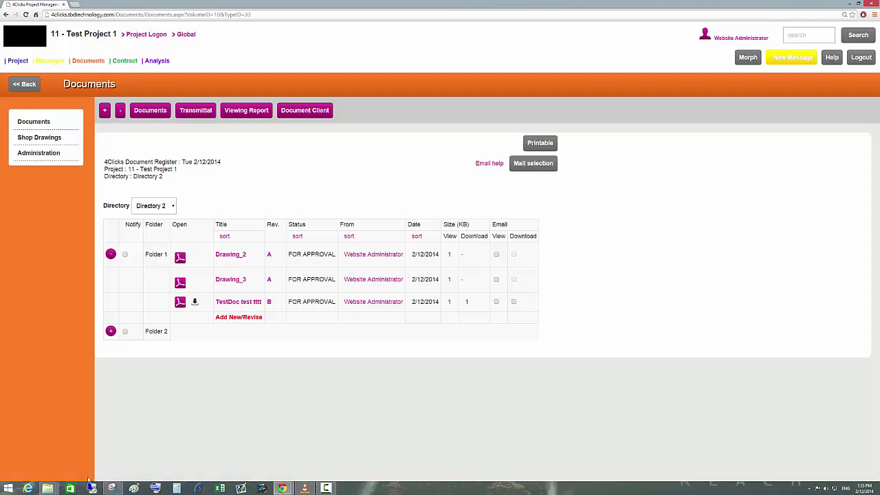
# Step: Start another new document upload into Folder 1
pyautogui.click(233, 316)
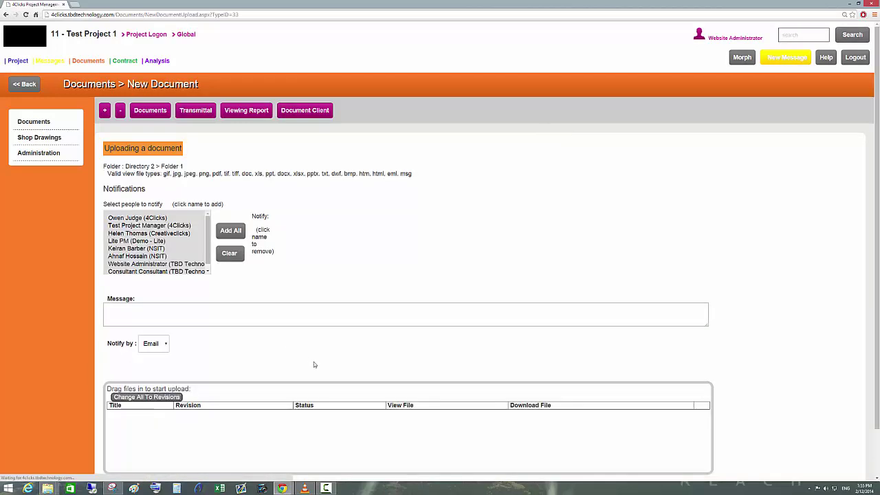
pyautogui.scroll(-1, 161, 296)
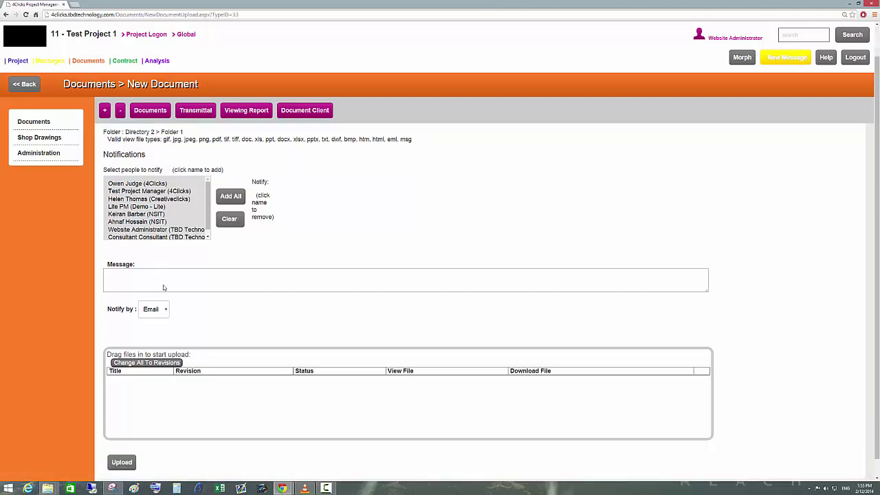
pyautogui.scroll(-1, 164, 288)
pyautogui.scroll(-1, 165, 206)
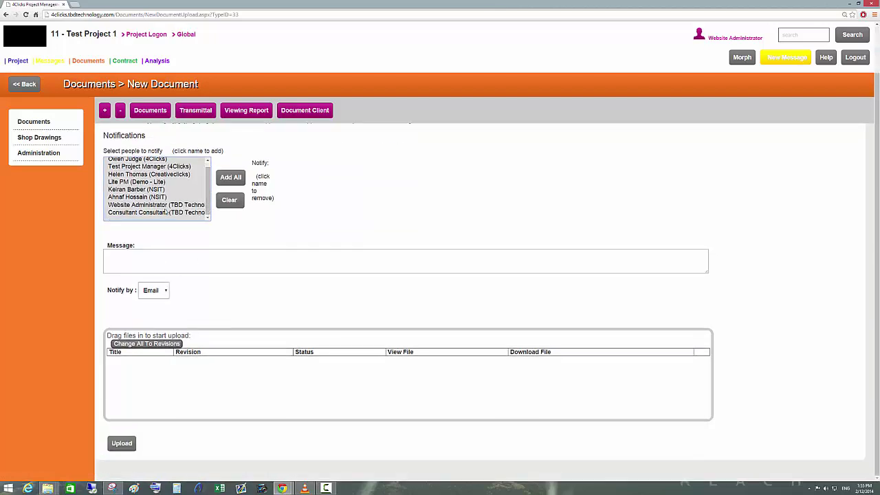
# Step: Notify the Website Administrator with the message 'next rev' and bring up the PDFs folder window
pyautogui.click(163, 206)
pyautogui.click(171, 260)
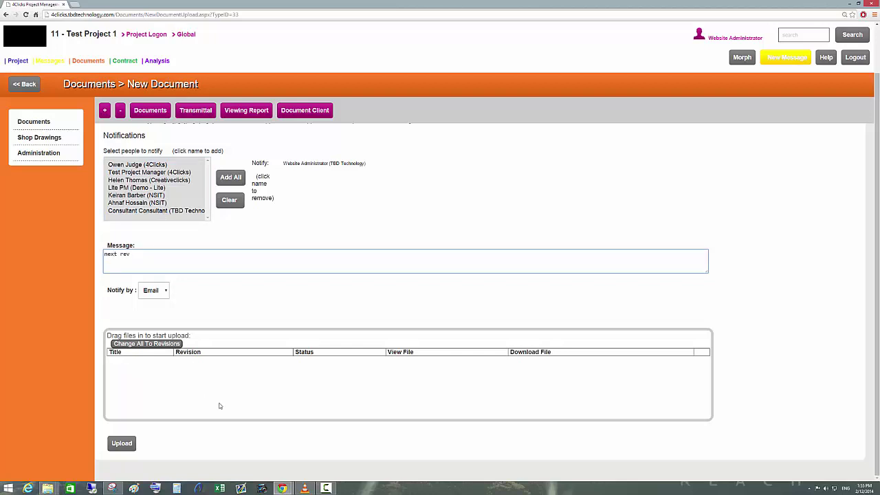
pyautogui.click(219, 375)
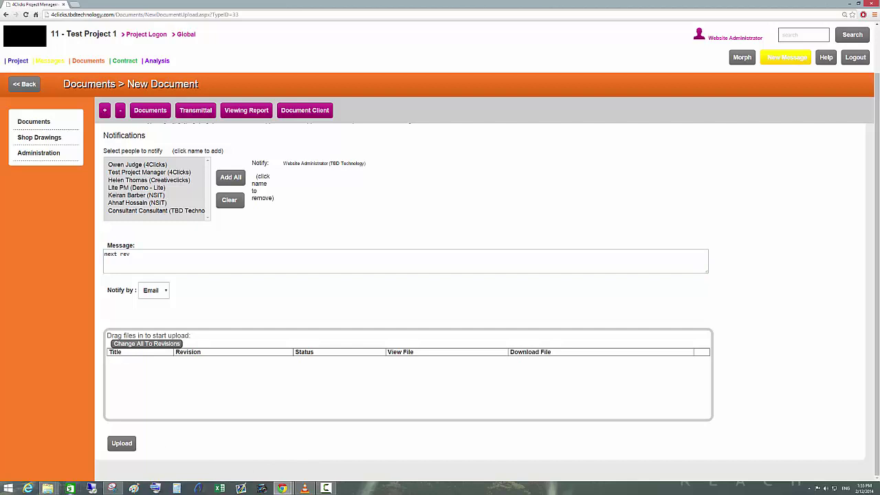
pyautogui.moveTo(48, 487)
pyautogui.click(224, 433)
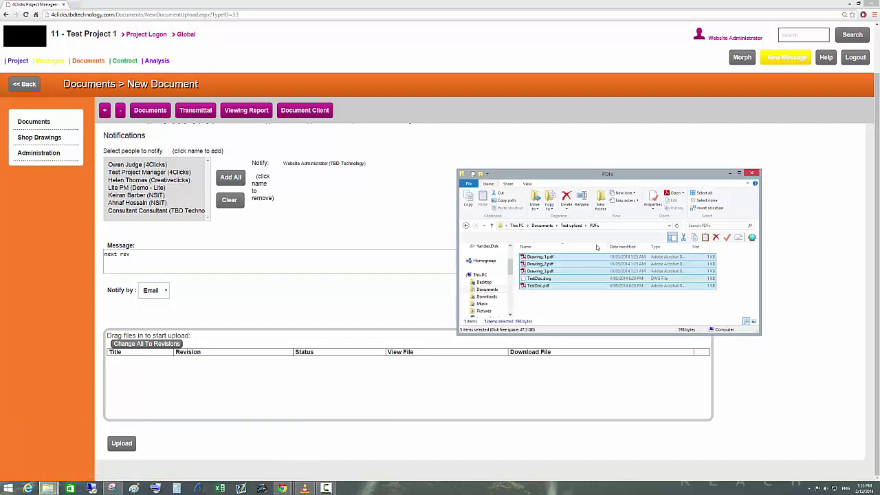
# Step: Move from PDFs up to Test upload, open DWGs, and drop Drawing_1.dwg into the upload list
pyautogui.click(582, 301)
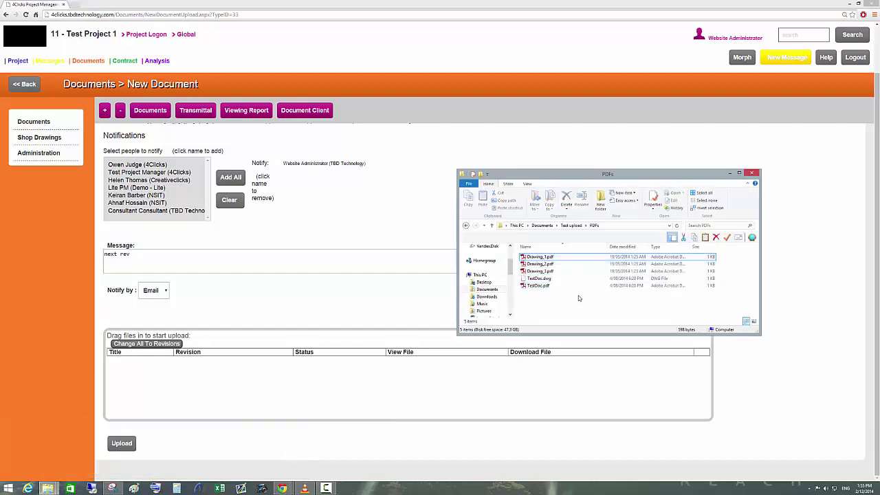
pyautogui.click(571, 225)
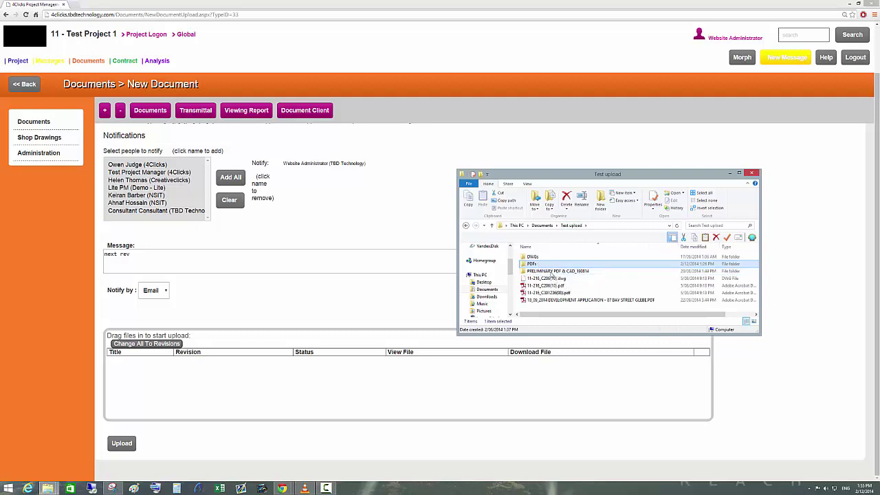
pyautogui.doubleClick(543, 257)
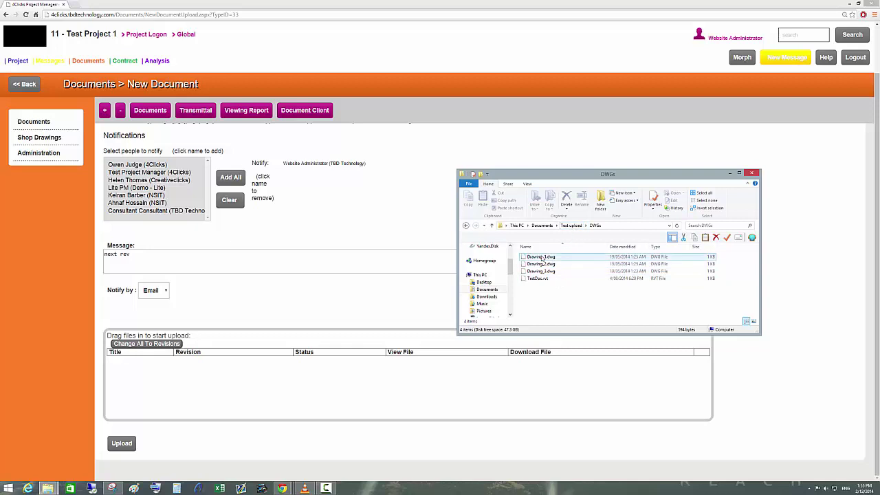
pyautogui.moveTo(542, 258); pyautogui.dragTo(340, 396)
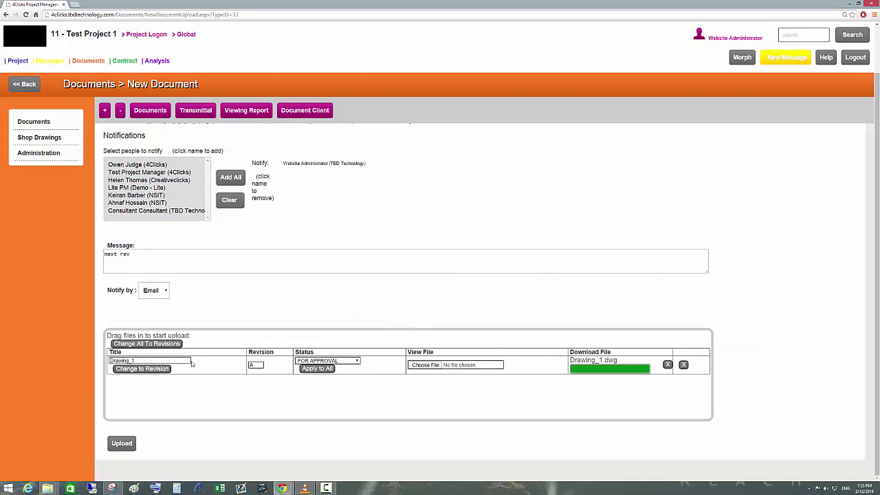
# Step: Make the upload revision B of Drawing_2 - A with FOR APPROVAL status
pyautogui.click(142, 369)
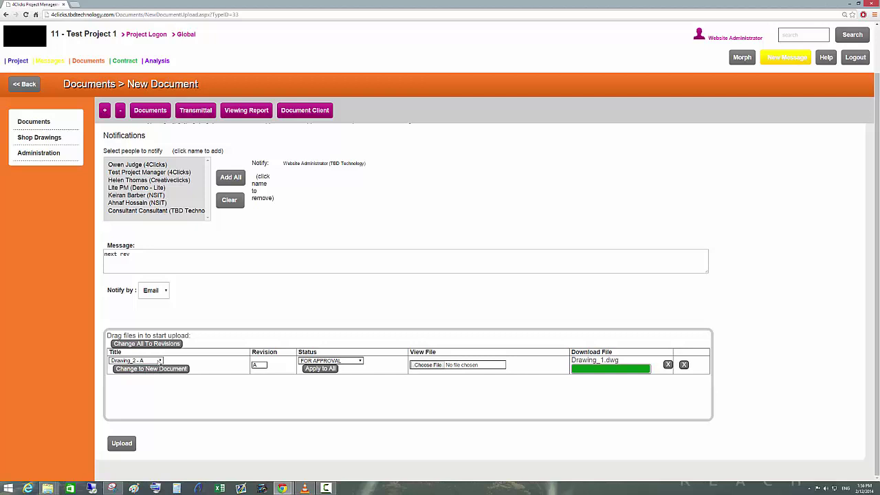
pyautogui.click(161, 361)
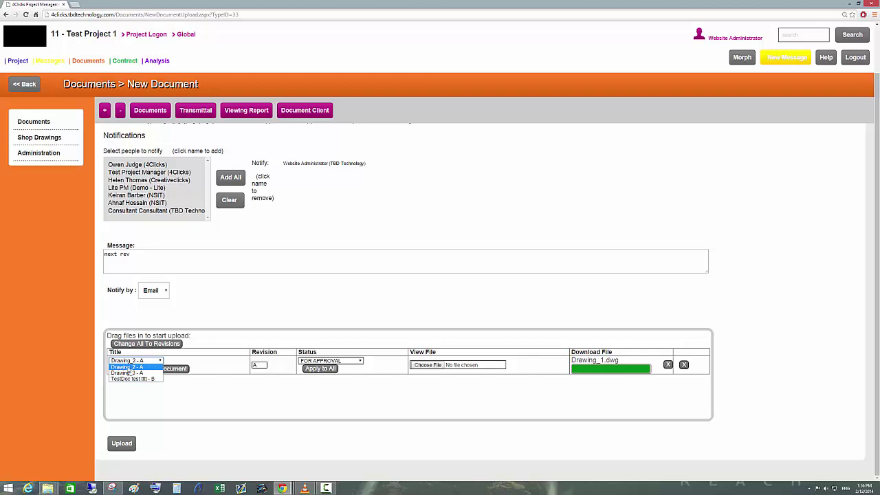
pyautogui.click(132, 369)
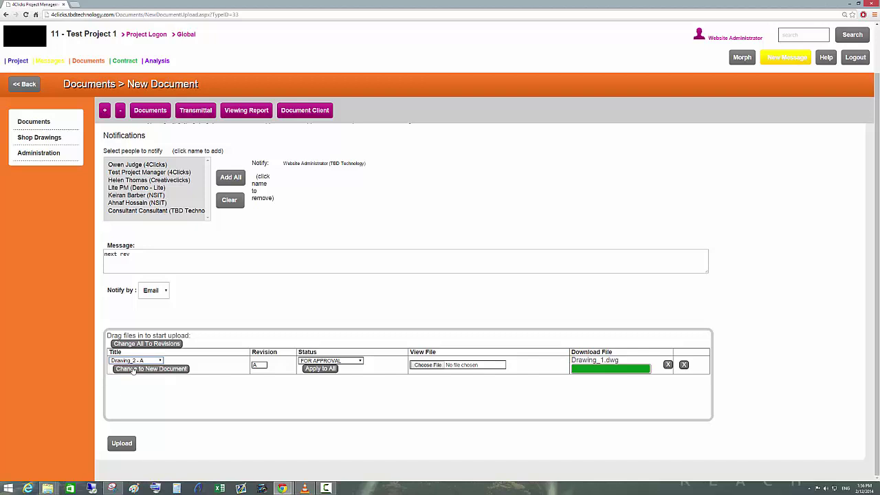
pyautogui.press('Tab')
pyautogui.click(359, 362)
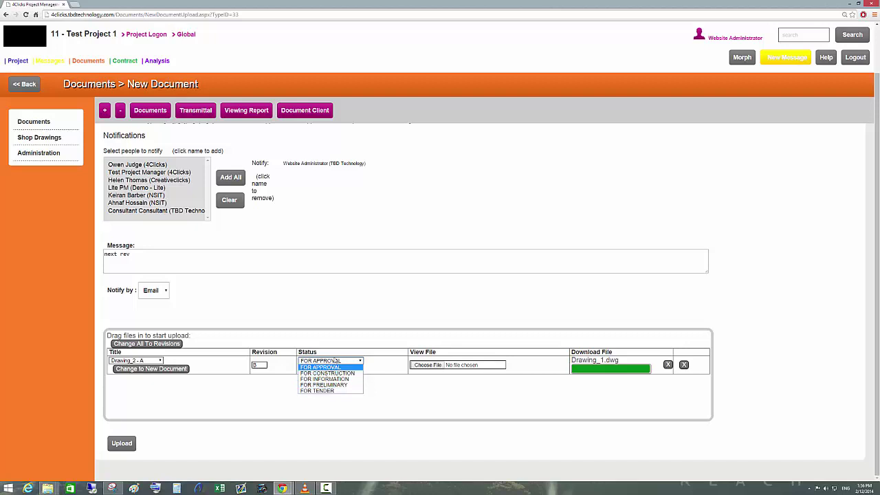
pyautogui.click(377, 363)
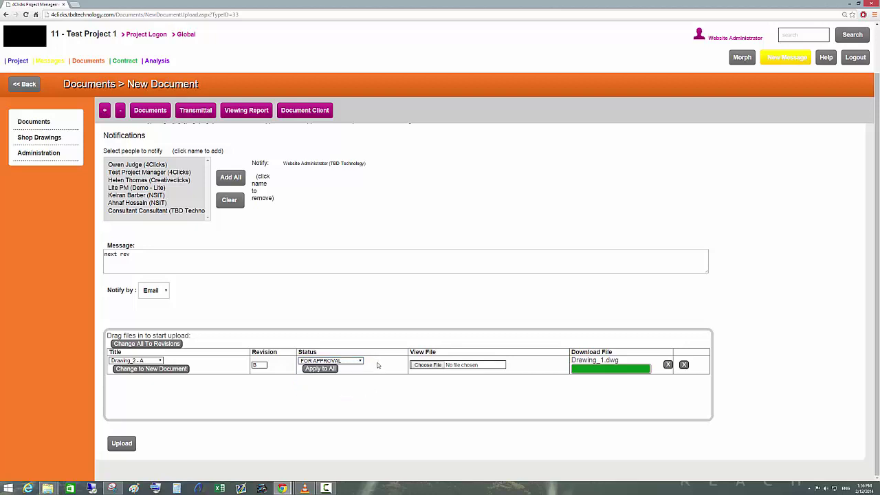
pyautogui.click(427, 365)
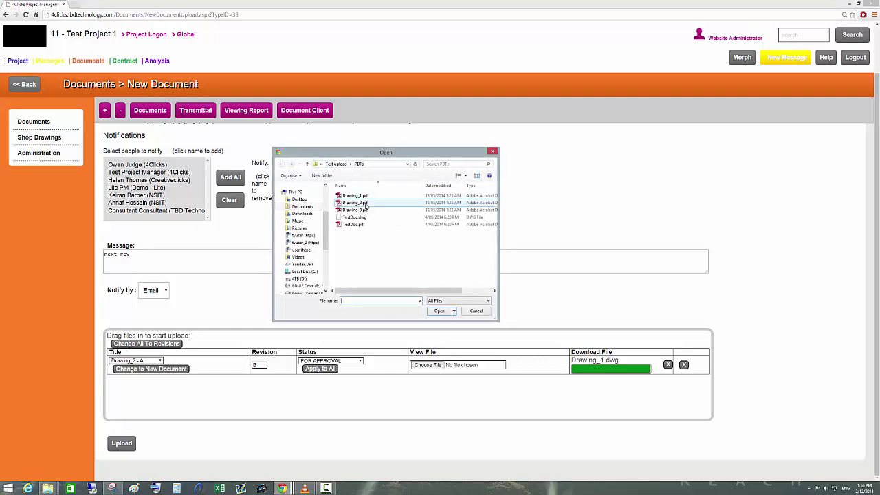
# Step: Attach Drawing_2.pdf from the Open dialog as the revision's view file
pyautogui.click(367, 203)
pyautogui.doubleClick(367, 204)
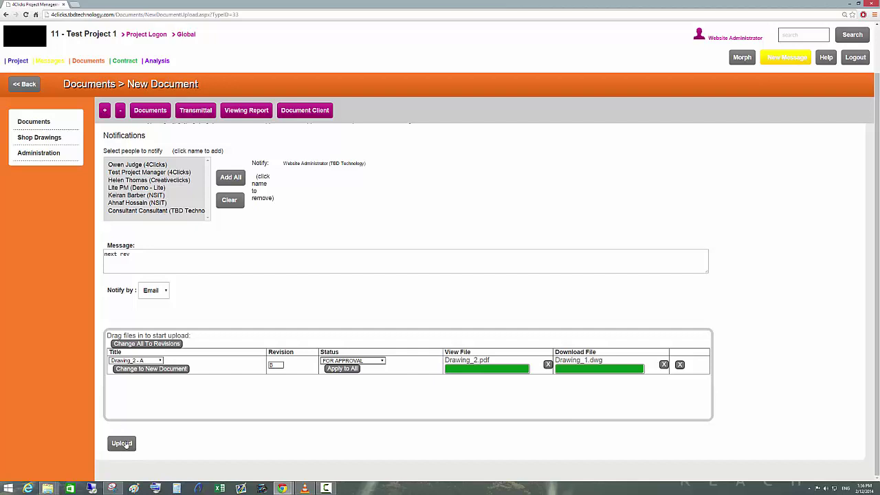
# Step: Upload Drawing_2 revision B into the Directory 2 register
pyautogui.click(121, 443)
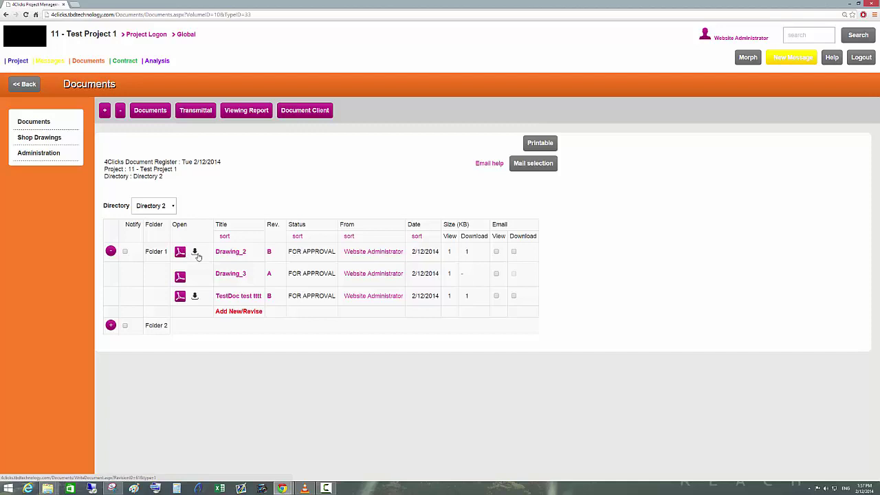
# Step: Review Drawing_2's revision history, then expand Folder 1 and start an Add New/Revise upload
pyautogui.click(269, 253)
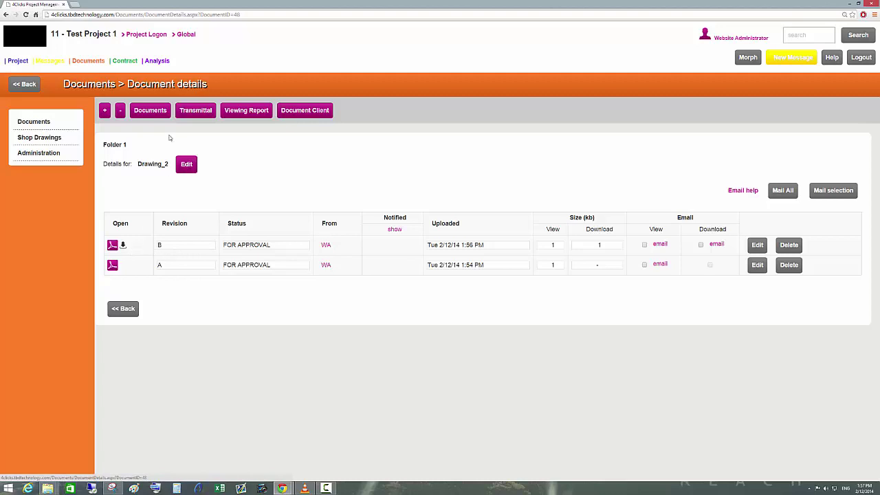
pyautogui.click(152, 114)
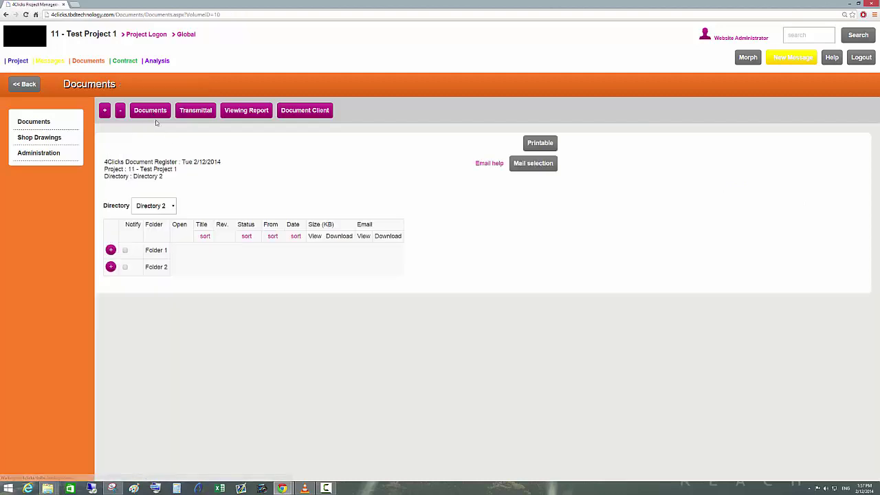
pyautogui.click(111, 251)
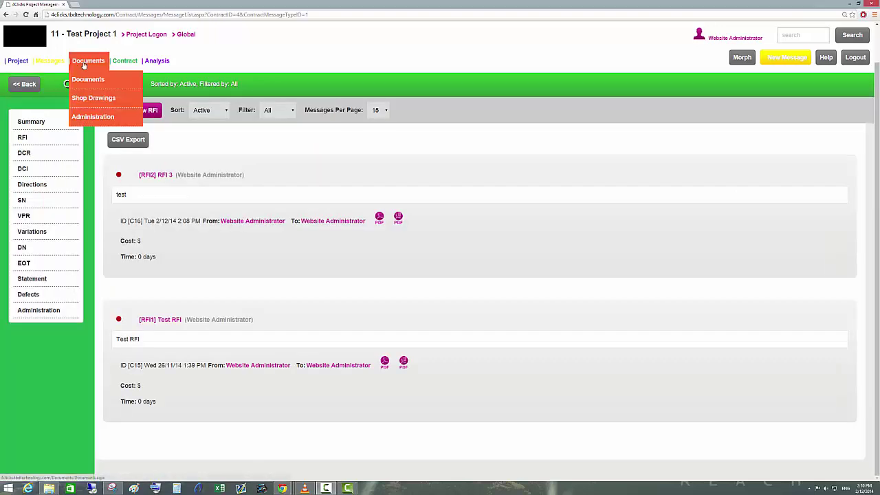
pyautogui.click(83, 63)
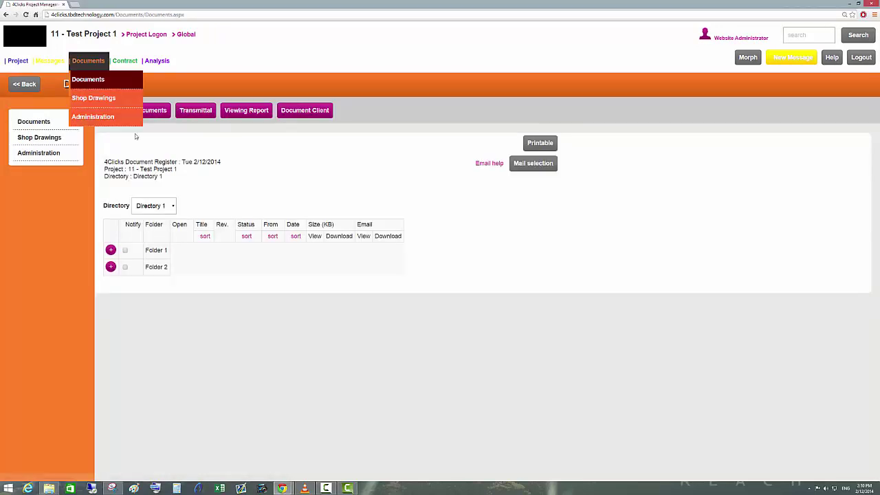
pyautogui.click(110, 250)
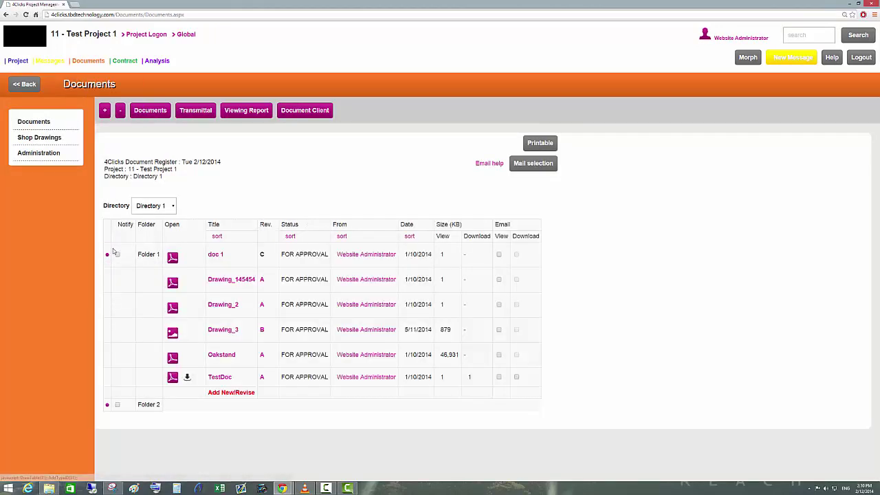
pyautogui.click(230, 393)
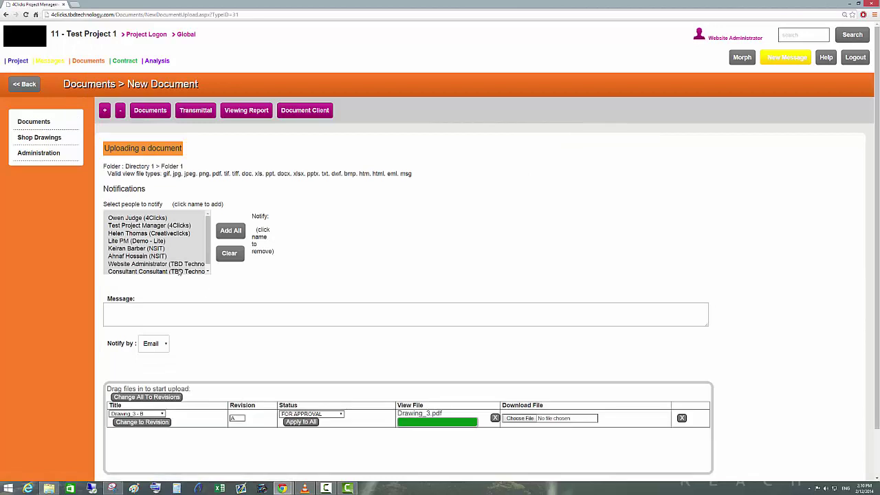
# Step: Add four members, including Website Administrator and Lite PM, to the notify list
pyautogui.click(136, 227)
pyautogui.click(136, 234)
pyautogui.click(136, 241)
pyautogui.click(136, 240)
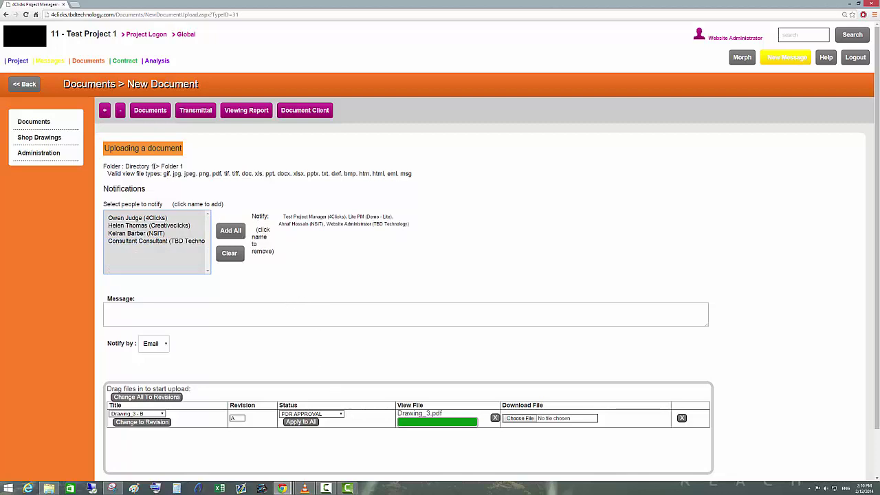
pyautogui.moveTo(126, 166); pyautogui.dragTo(187, 167)
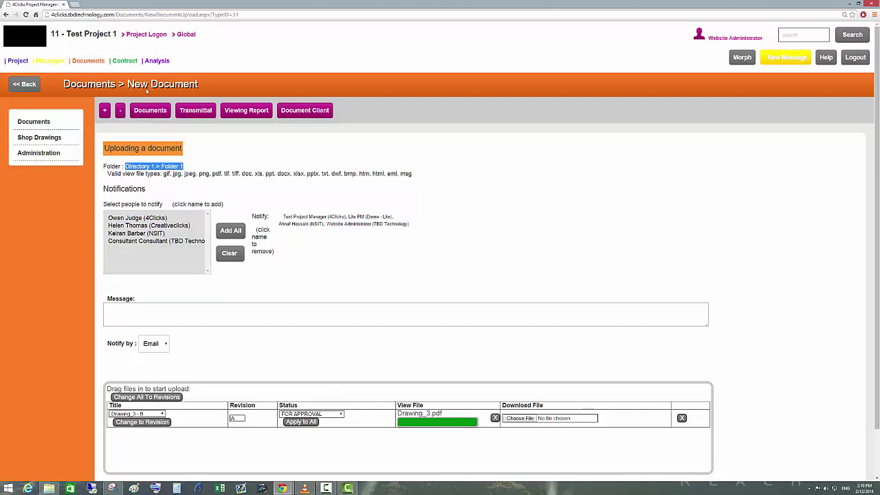
pyautogui.moveTo(124, 64)
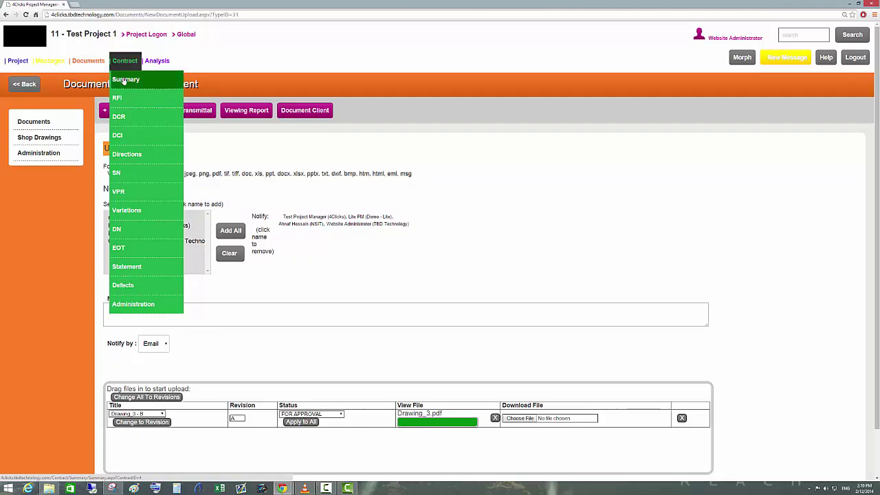
# Step: Open the Contract RFI register for 11 - Test Project 1
pyautogui.click(120, 100)
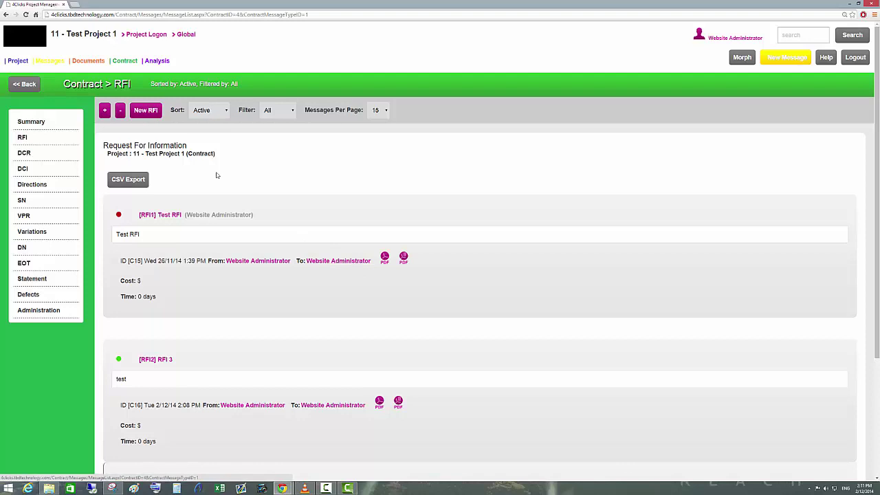
# Step: Start a new RFI addressed to the Website Administrator
pyautogui.click(146, 110)
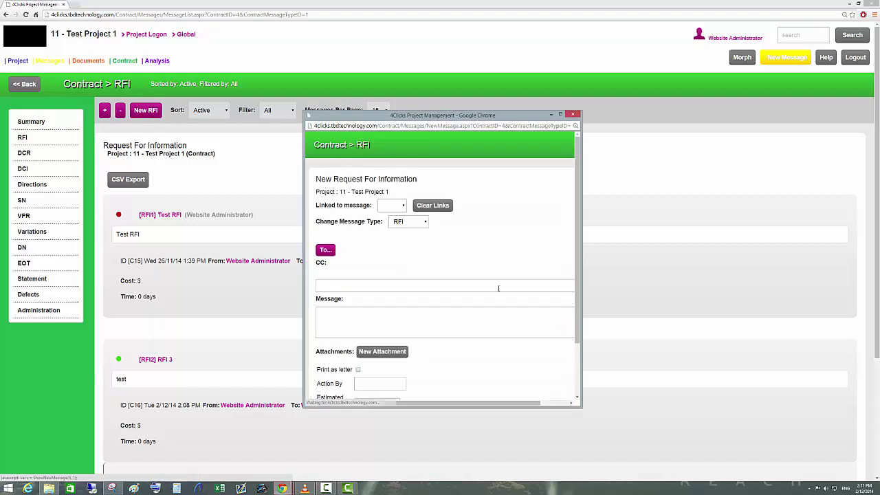
pyautogui.moveTo(582, 407); pyautogui.dragTo(634, 471)
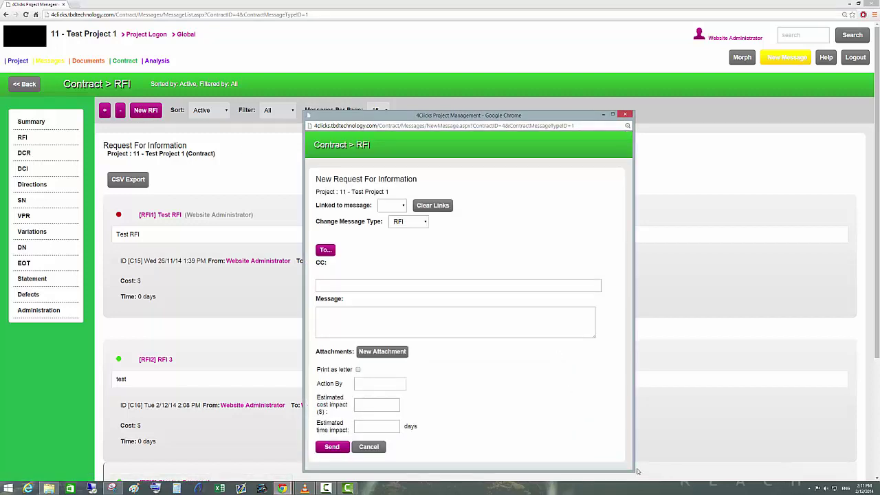
pyautogui.moveTo(502, 121); pyautogui.dragTo(501, 72)
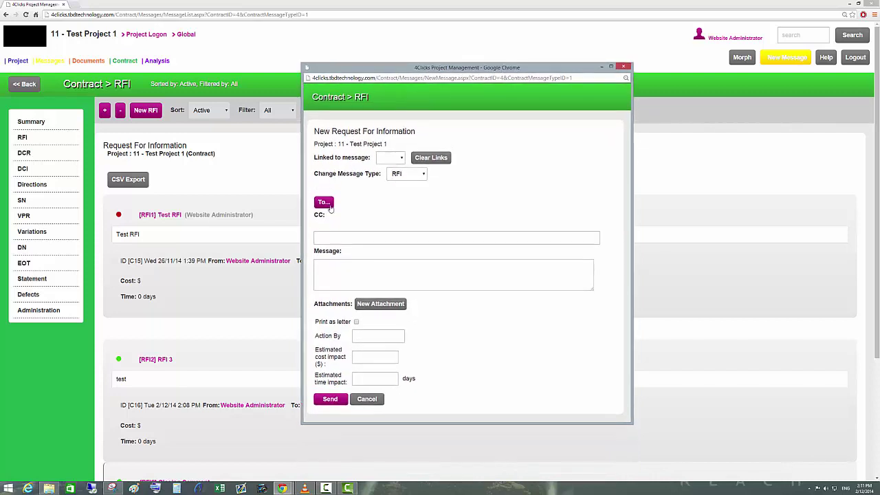
pyautogui.click(328, 203)
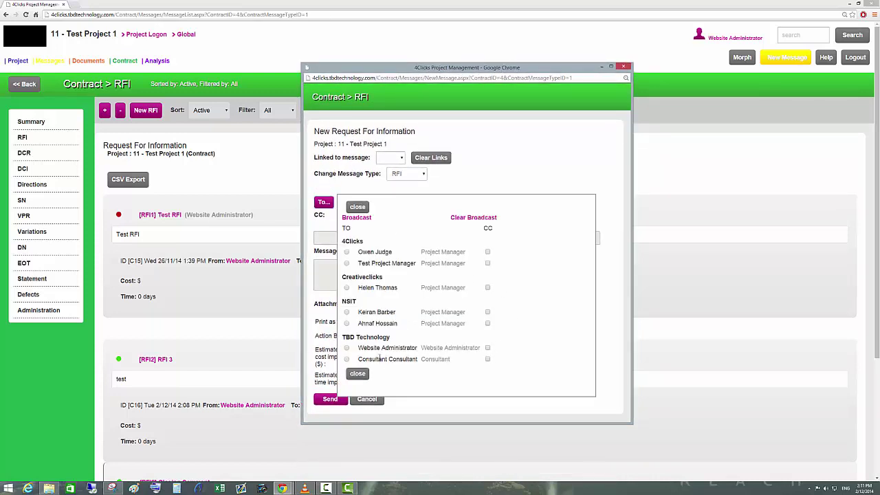
pyautogui.click(348, 348)
pyautogui.click(358, 374)
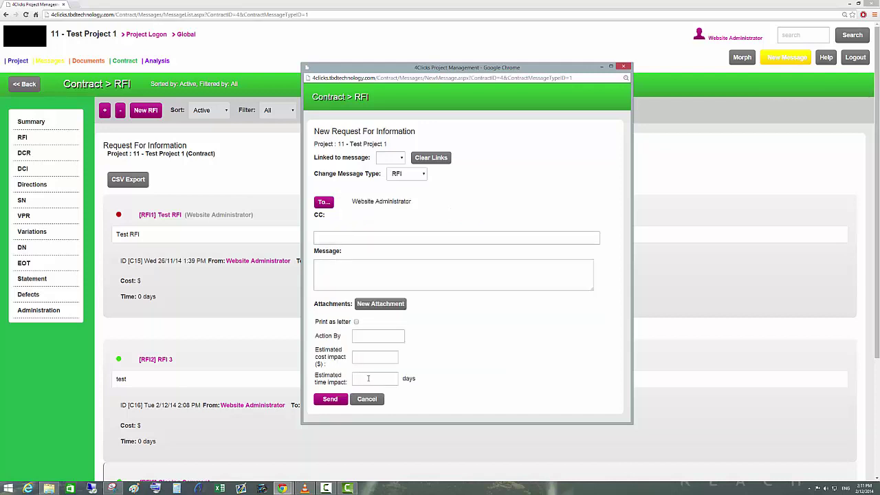
# Step: Enter subject RFI4 and the message 'message', leave the action-by date empty, and send it
pyautogui.click(378, 239)
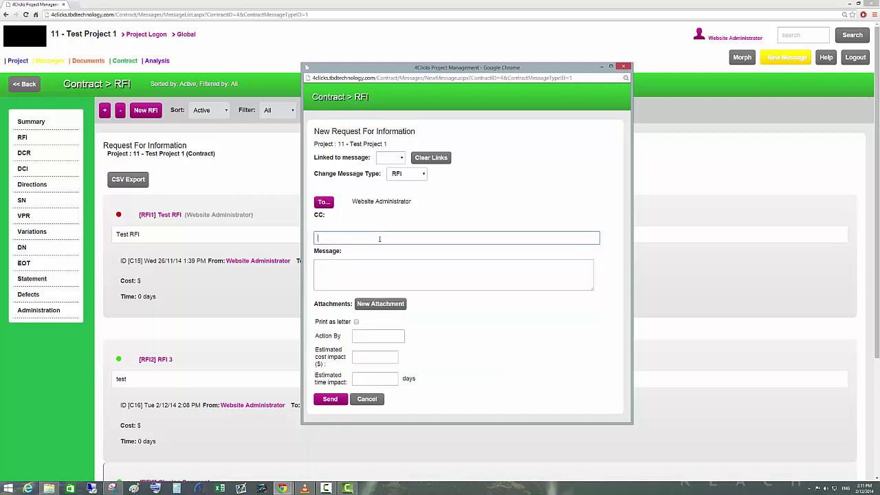
pyautogui.write('RFI')
pyautogui.press('Escape')
pyautogui.click(354, 273)
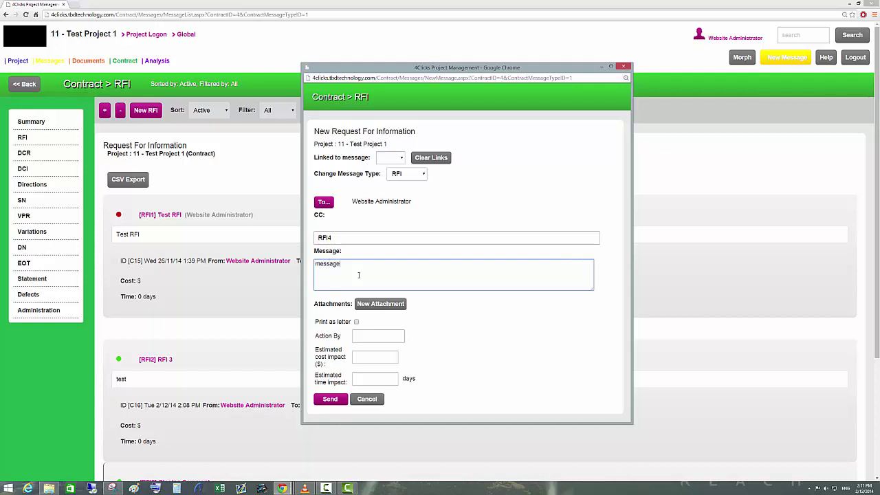
pyautogui.click(378, 337)
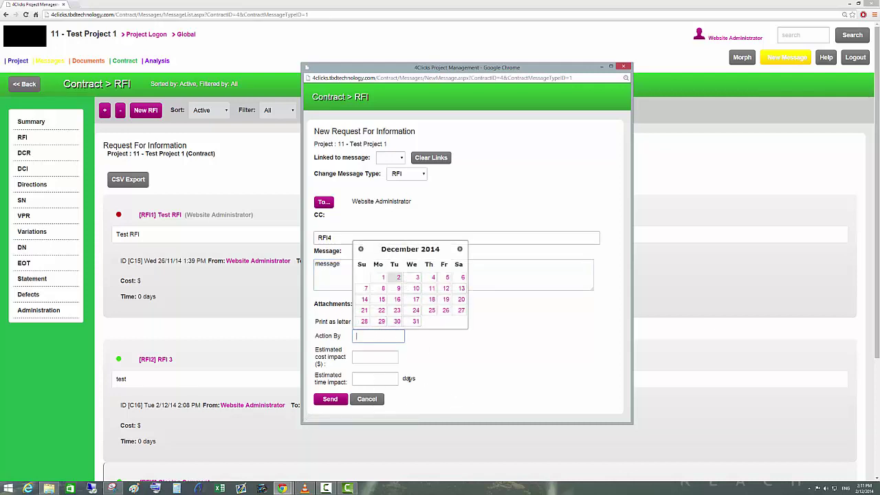
pyautogui.click(498, 342)
pyautogui.click(335, 398)
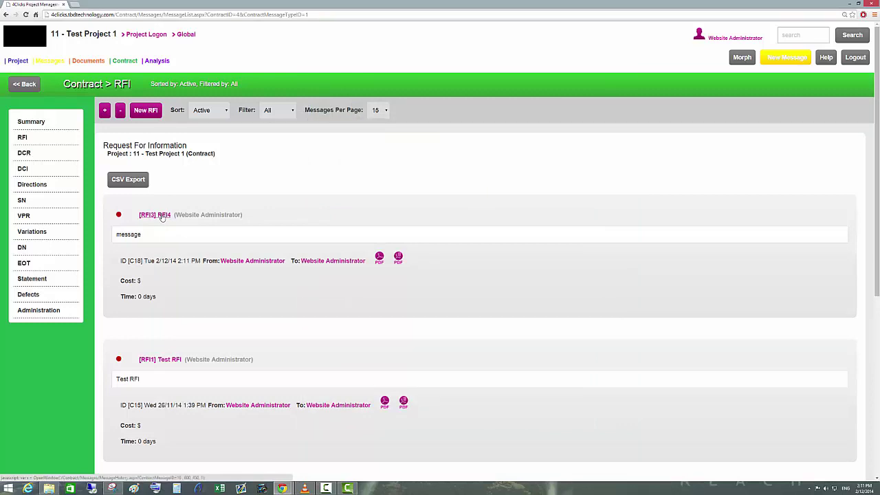
pyautogui.click(164, 215)
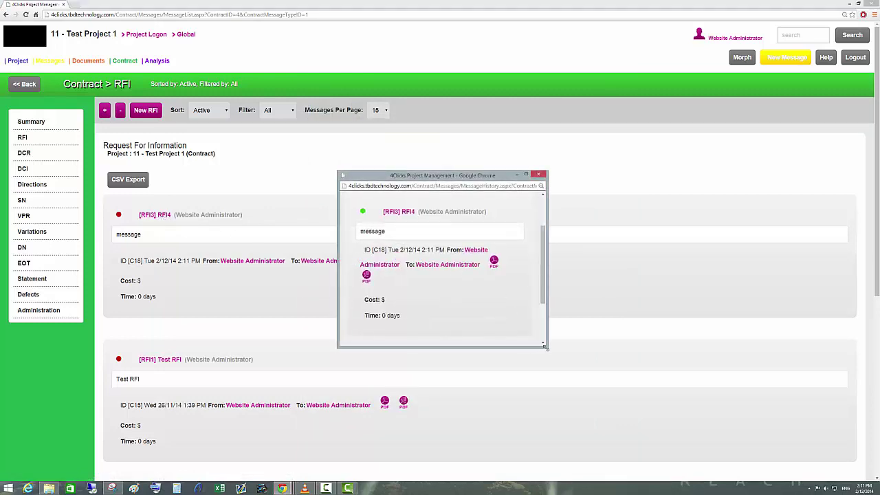
pyautogui.moveTo(649, 420); pyautogui.dragTo(670, 426)
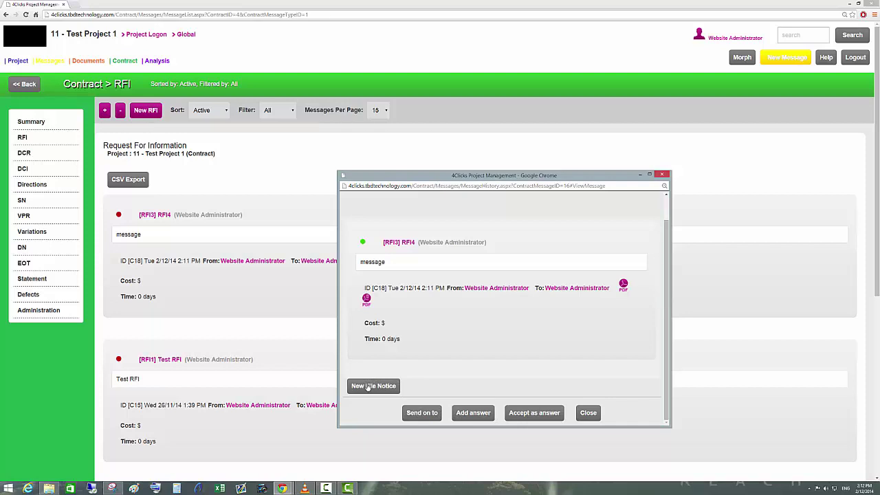
pyautogui.click(369, 389)
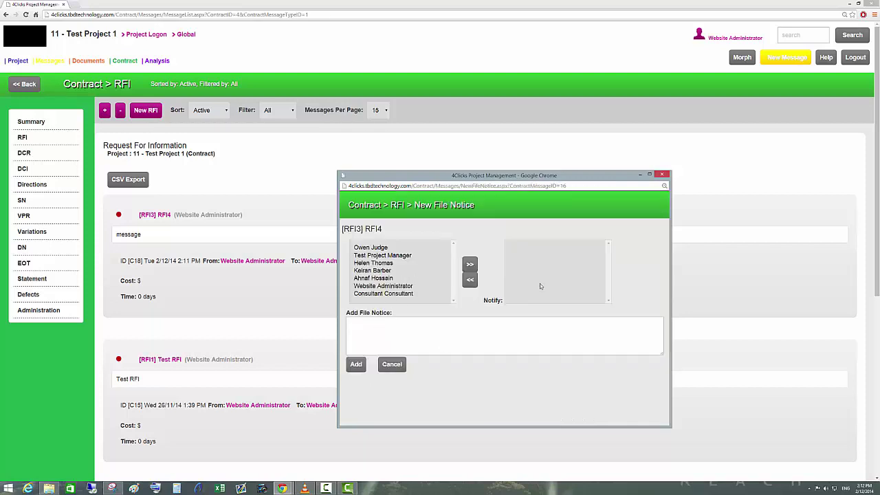
pyautogui.click(376, 287)
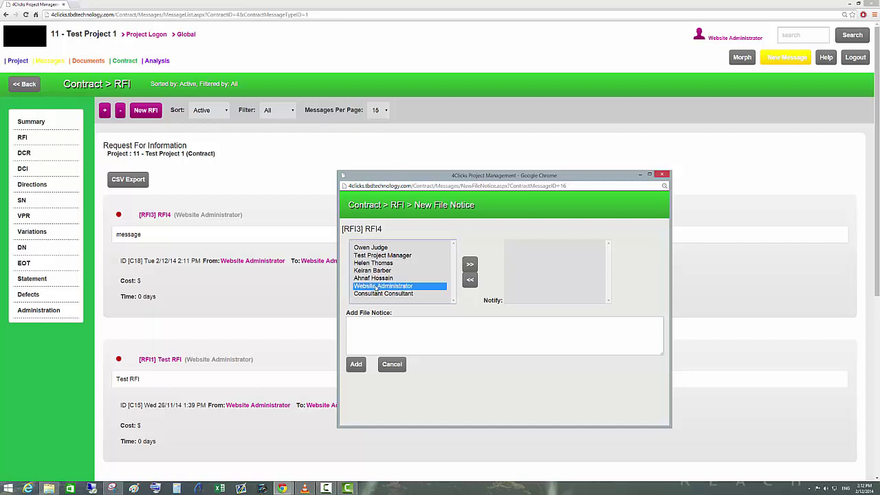
pyautogui.click(401, 369)
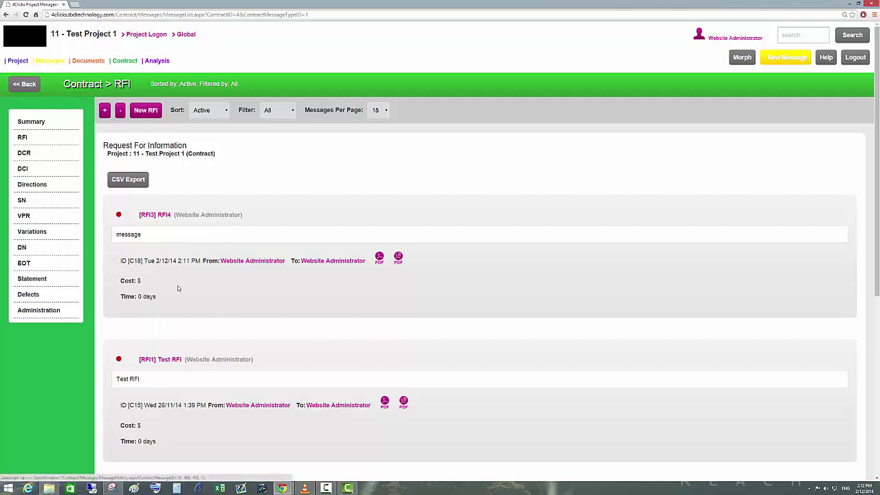
pyautogui.scroll(-3, 182, 285)
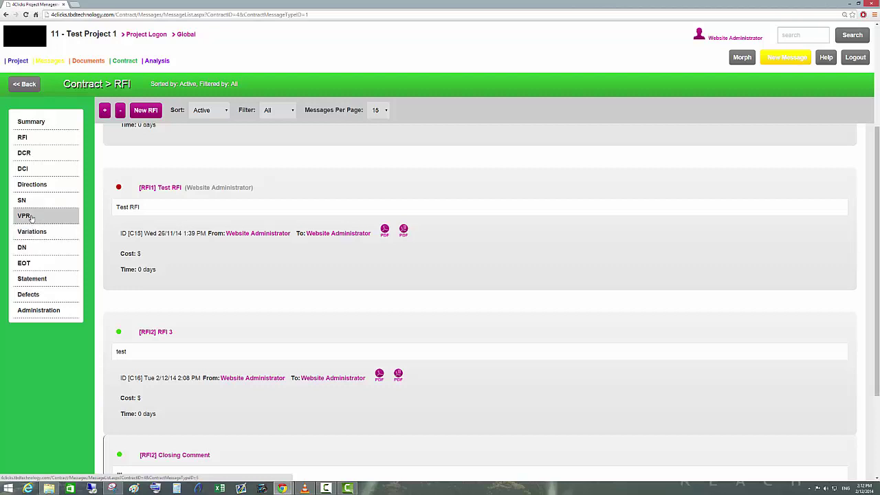
# Step: In the VPR list, start a new VPR addressed to the Website Administrator
pyautogui.click(30, 215)
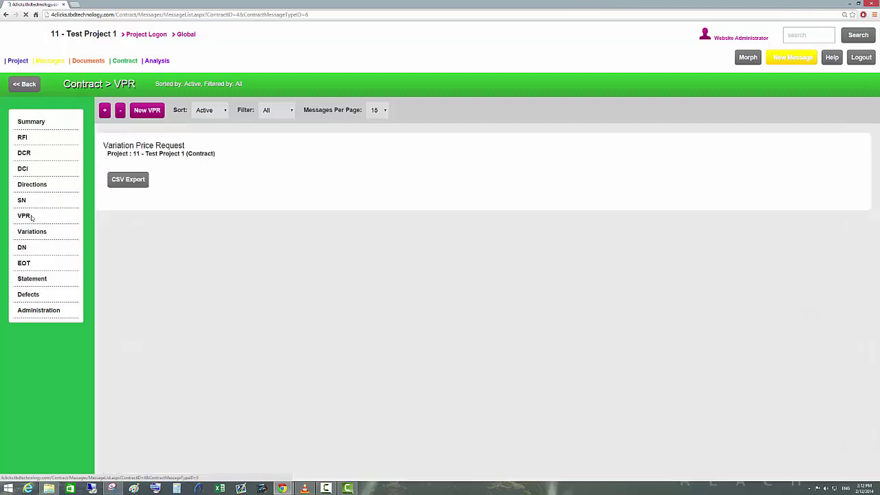
pyautogui.click(157, 112)
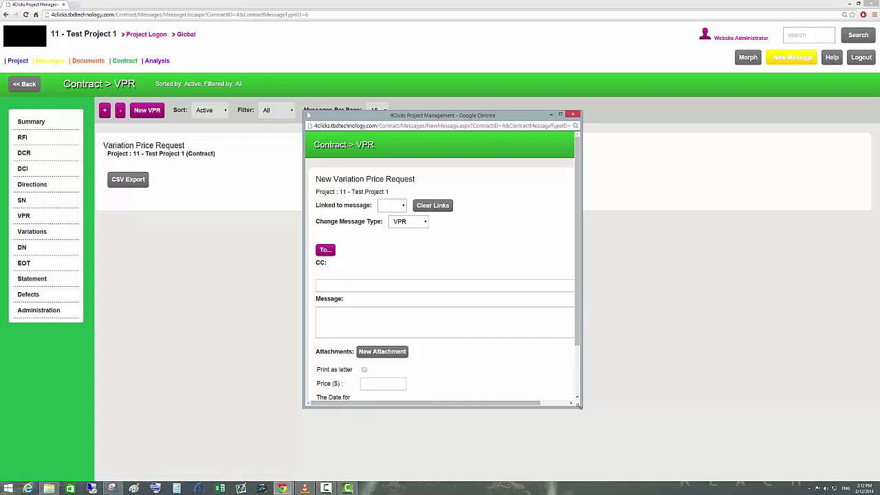
pyautogui.moveTo(582, 407); pyautogui.dragTo(679, 467)
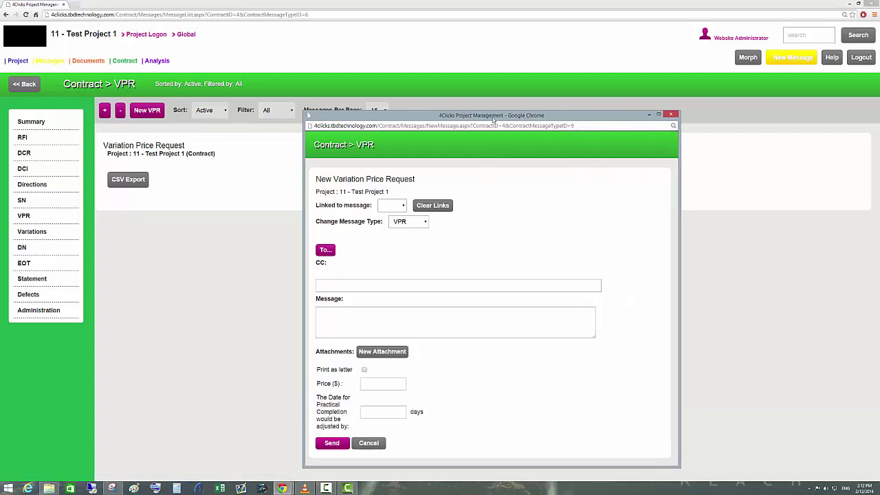
pyautogui.moveTo(493, 119); pyautogui.dragTo(489, 88)
pyautogui.click(320, 219)
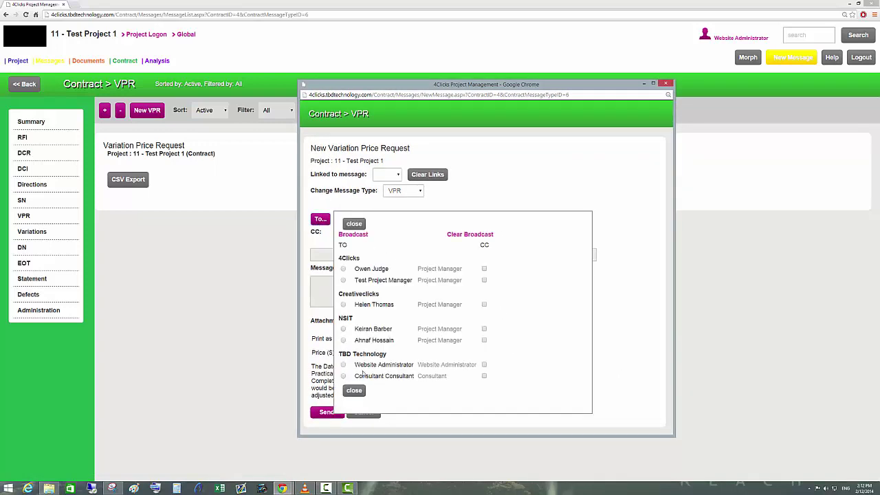
pyautogui.click(343, 364)
pyautogui.click(354, 390)
# Step: Enter subject VPR2, message 'price' and price 100, then send the VPR
pyautogui.click(333, 254)
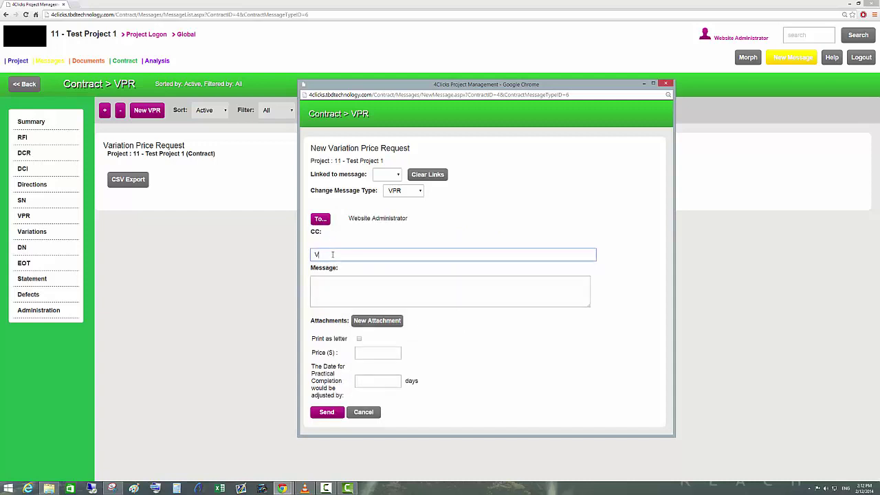
pyautogui.write('VPR2')
pyautogui.click(389, 292)
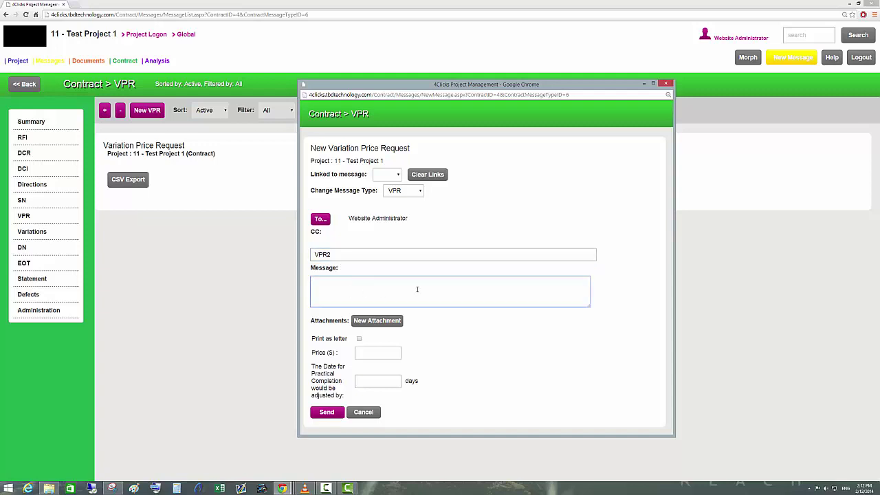
pyautogui.write('price')
pyautogui.click(372, 352)
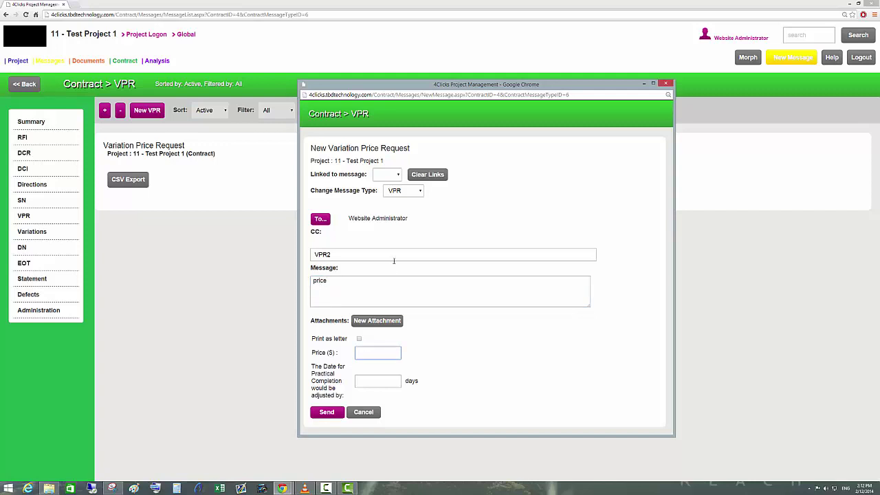
pyautogui.write('100')
pyautogui.click(334, 412)
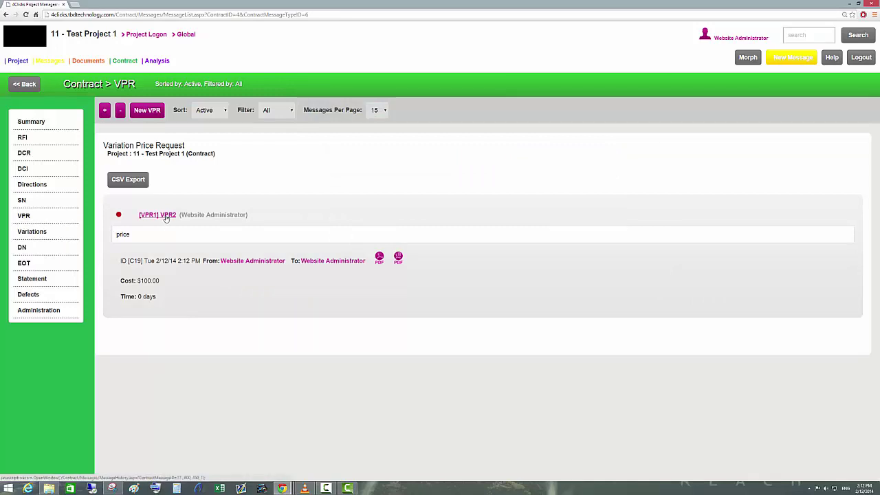
# Step: Open VPR2's message history and begin a closing comment
pyautogui.click(166, 216)
pyautogui.moveTo(549, 349); pyautogui.dragTo(659, 425)
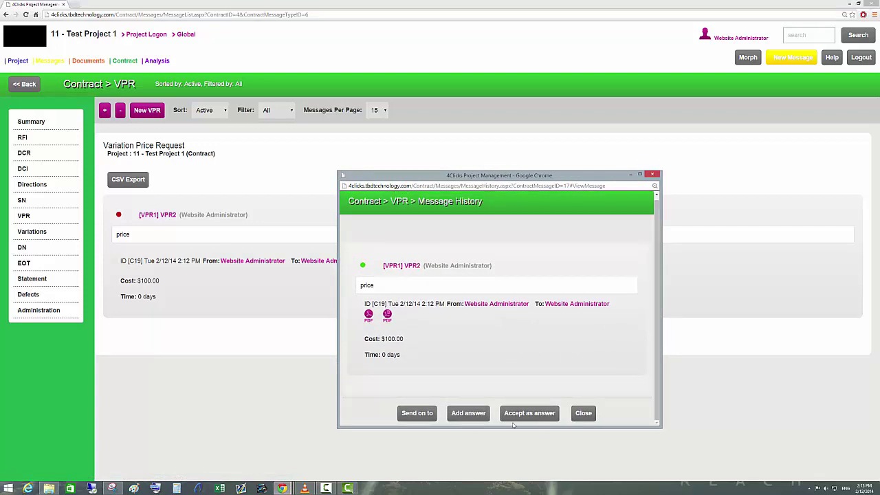
pyautogui.click(482, 414)
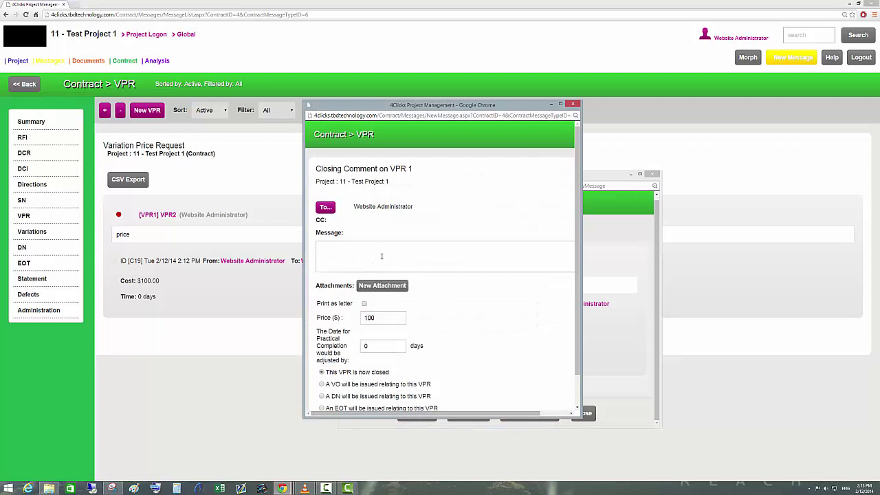
pyautogui.scroll(-1, 421, 321)
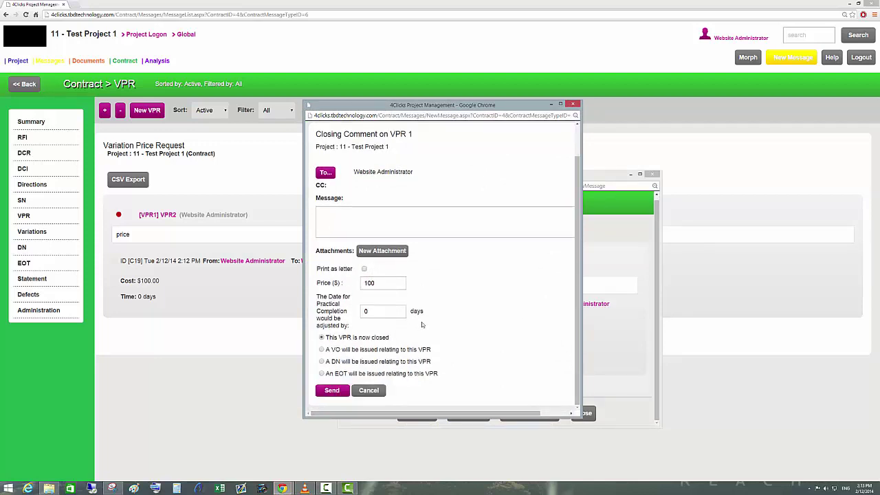
# Step: Write 'only 50', change the price from 100 to 50, choose 'A VO will be issued', and send
pyautogui.click(368, 211)
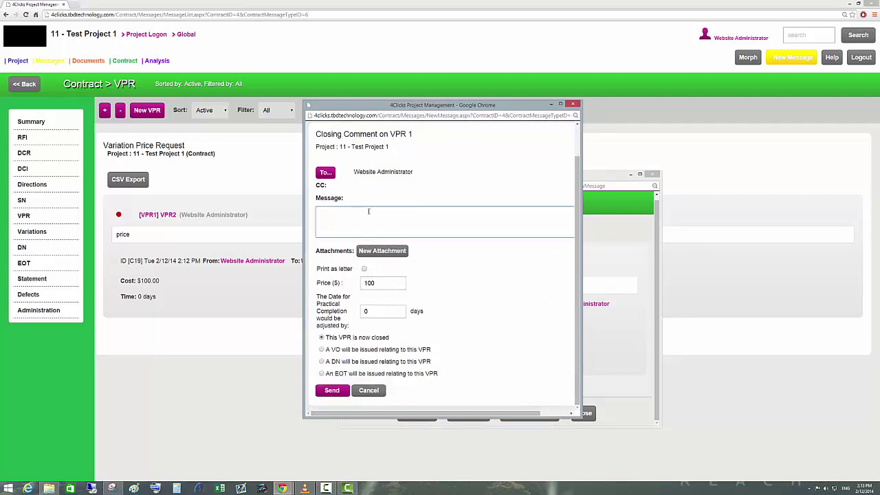
pyautogui.write('50')
pyautogui.moveTo(382, 284); pyautogui.dragTo(335, 283)
pyautogui.write('50')
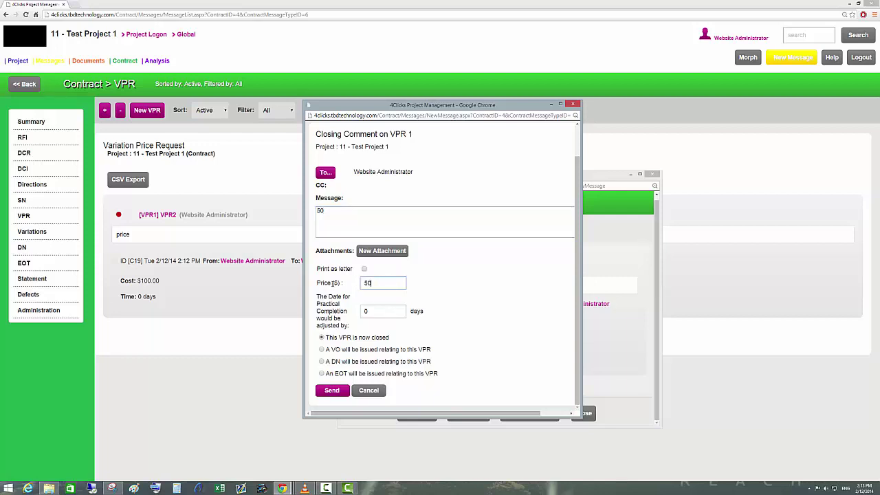
pyautogui.click(318, 210)
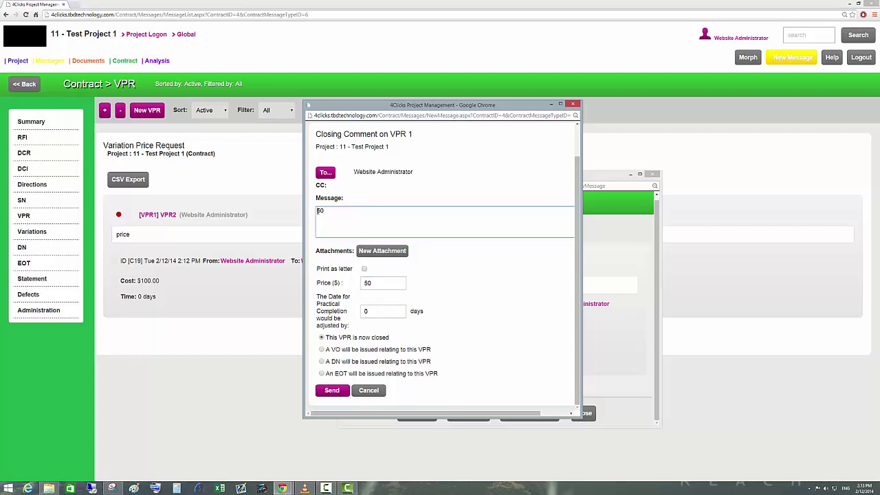
pyautogui.write('only')
pyautogui.click(321, 350)
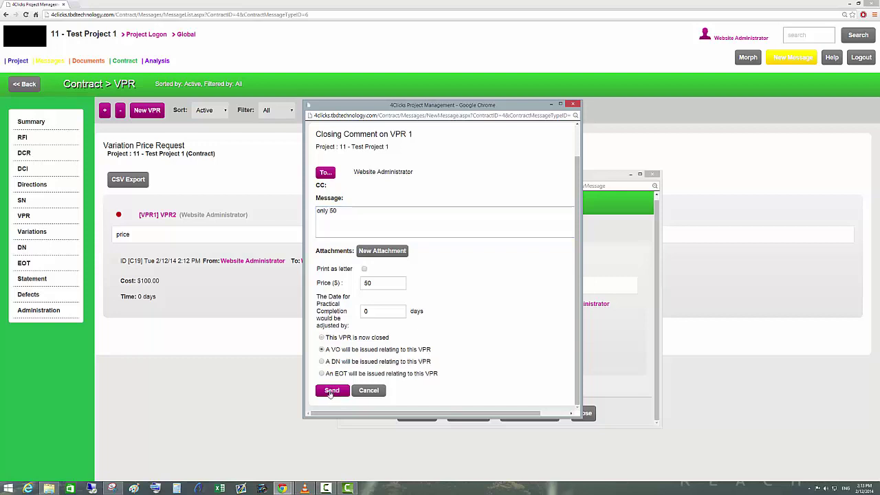
pyautogui.click(330, 391)
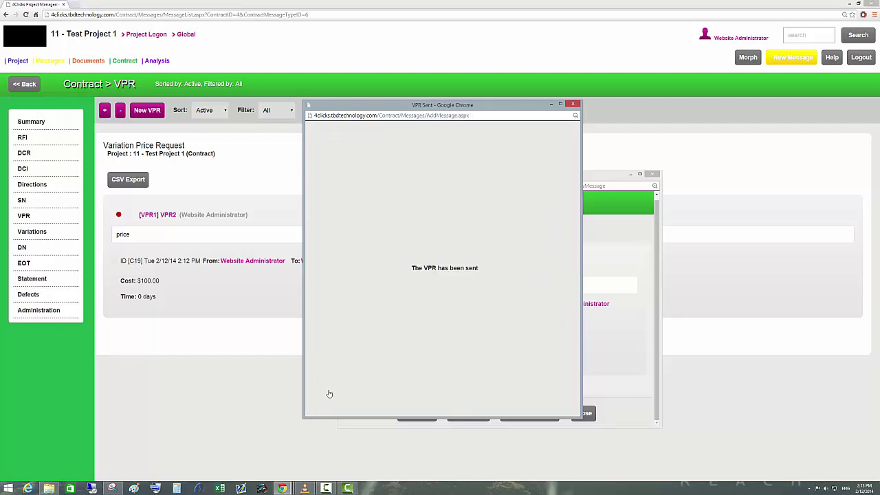
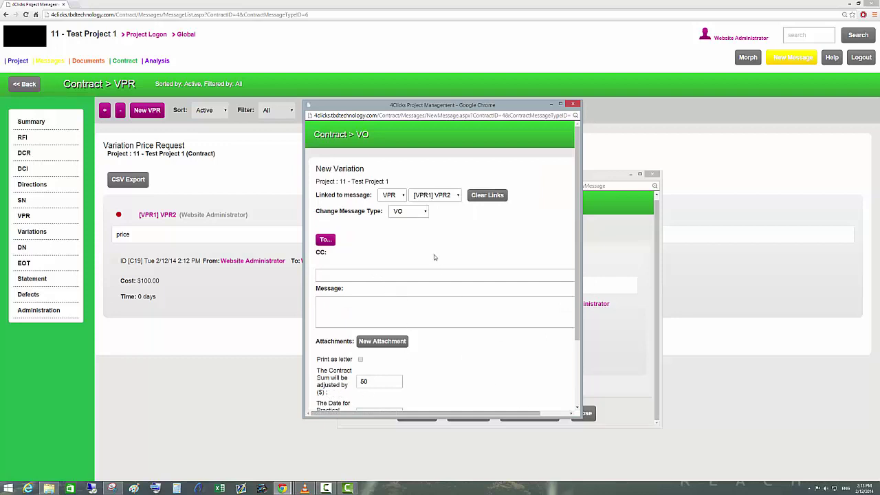
# Step: Enlarge the variation order form and address it to the Website Administrator
pyautogui.moveTo(582, 417); pyautogui.dragTo(722, 459)
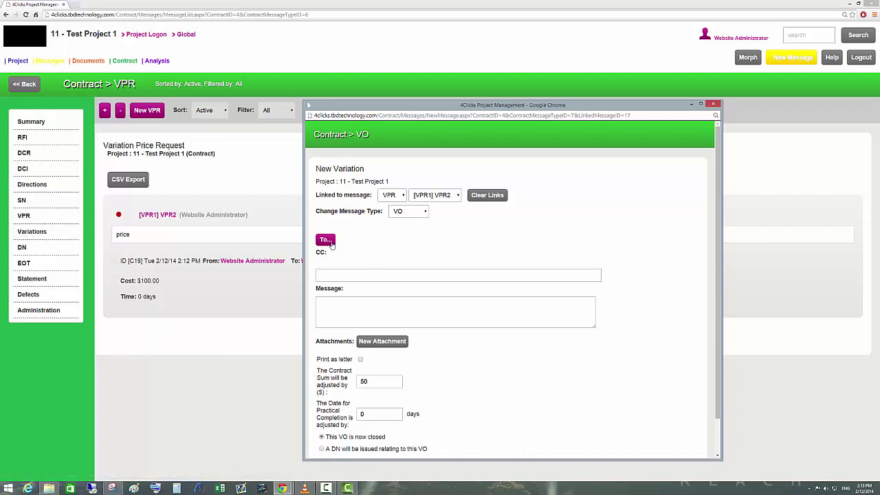
pyautogui.click(330, 244)
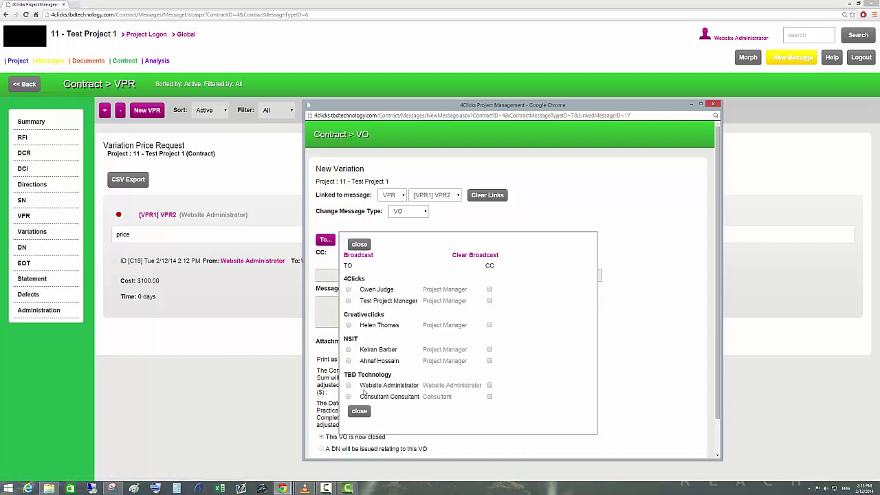
pyautogui.click(349, 385)
pyautogui.click(359, 410)
# Step: Enter CC 'VO' and the message 'approved', then send the variation order
pyautogui.click(376, 275)
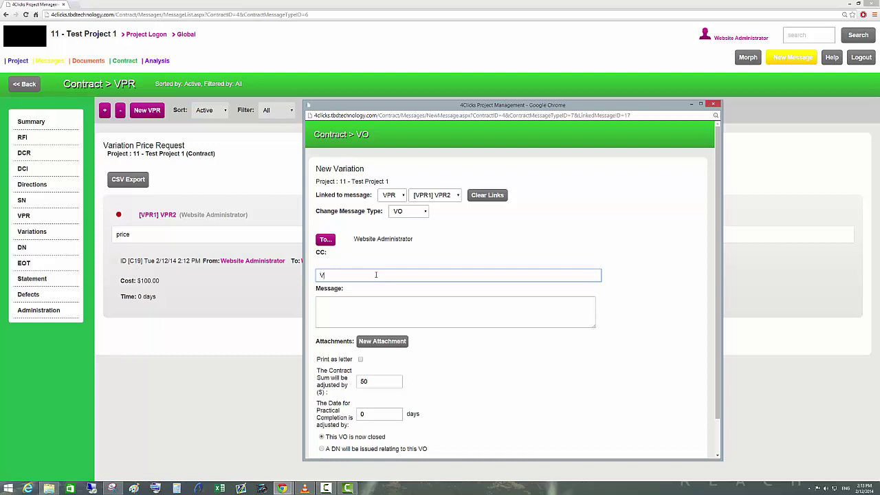
pyautogui.click(370, 314)
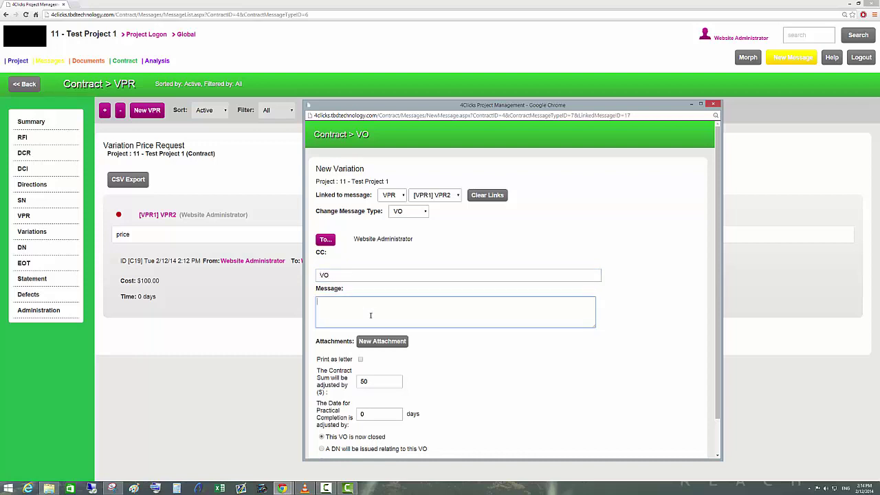
pyautogui.write('aprove')
pyautogui.write('p')
pyautogui.scroll(-1, 378, 382)
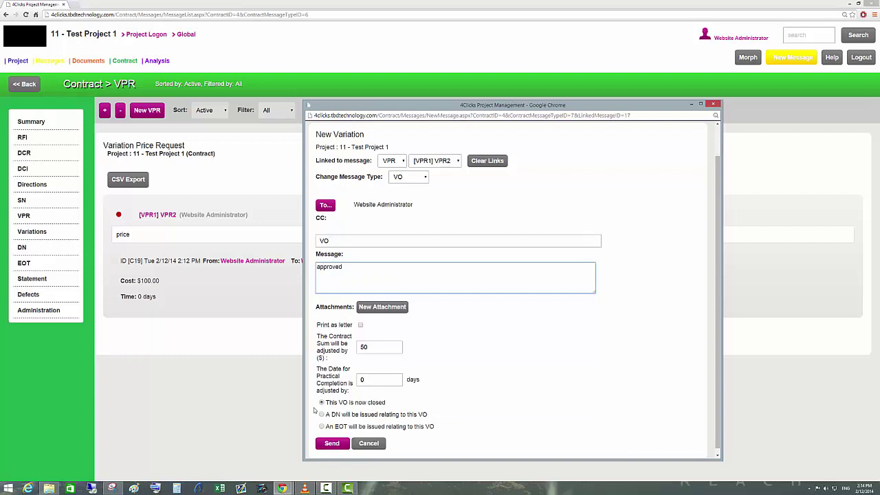
pyautogui.click(320, 445)
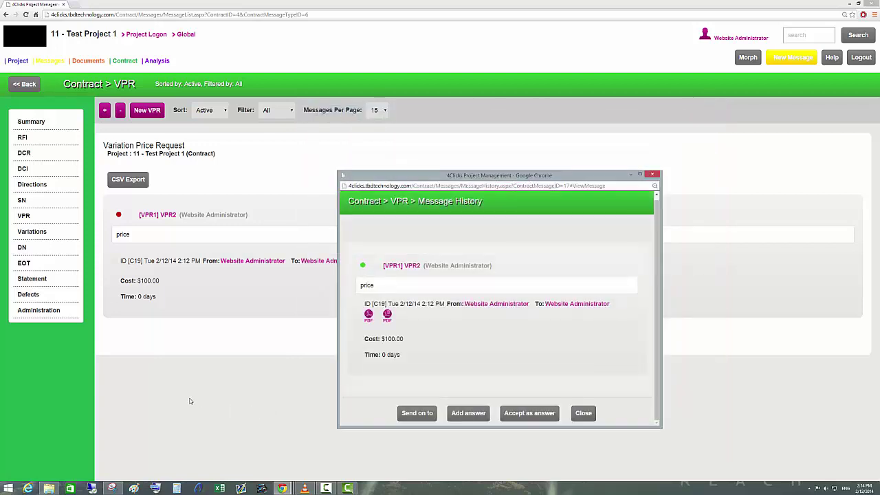
# Step: Close the message history and start a new Delay Notice from the DN list under Variations
pyautogui.click(583, 412)
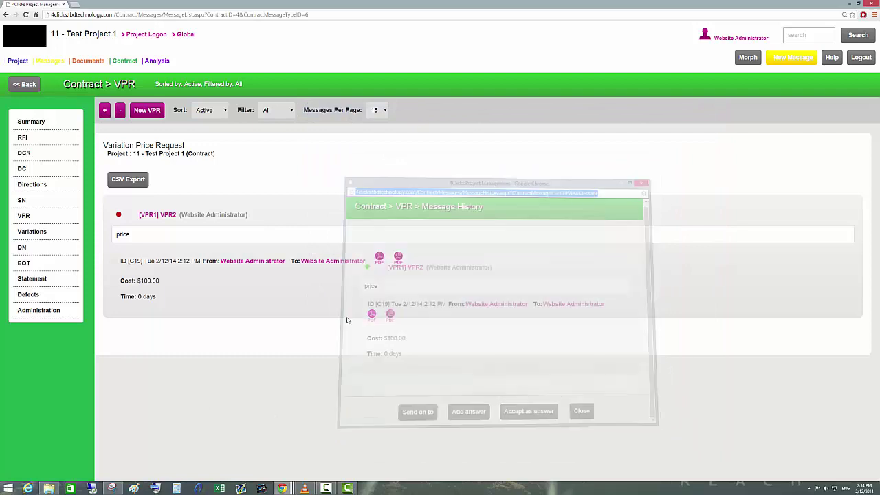
pyautogui.click(36, 233)
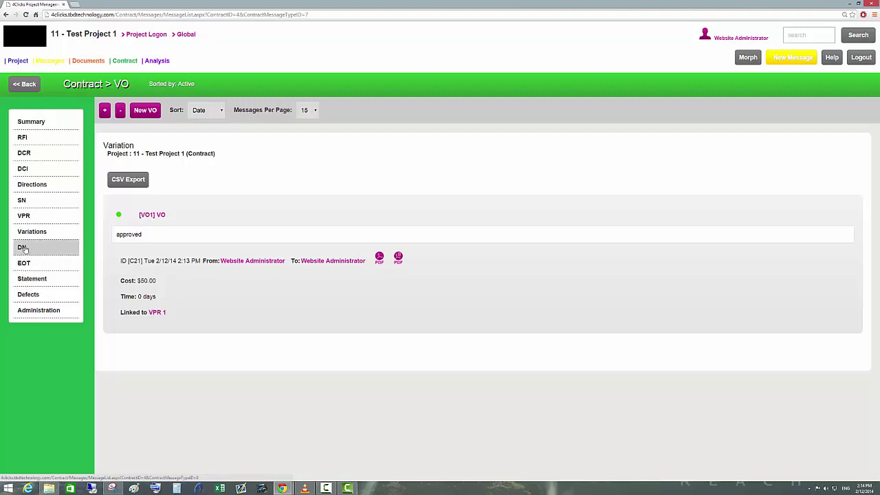
pyautogui.click(22, 247)
pyautogui.click(146, 111)
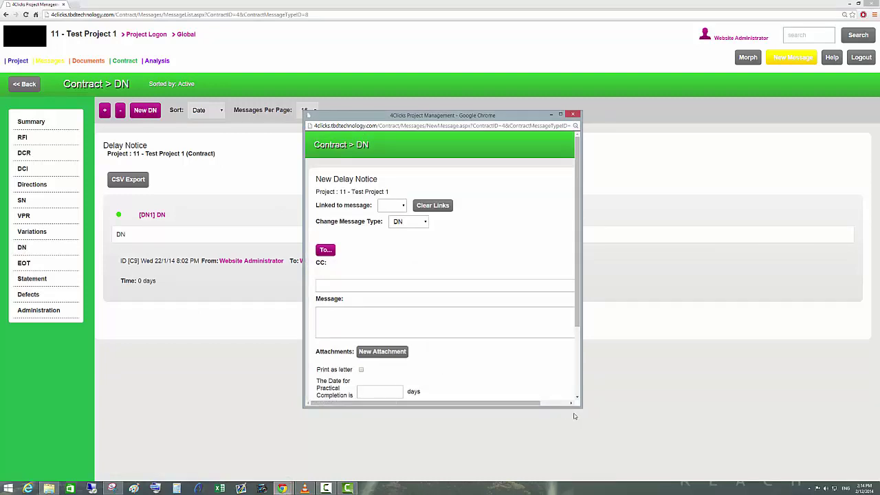
# Step: Enlarge the delay notice form and address it to the Website Administrator
pyautogui.moveTo(579, 409); pyautogui.dragTo(644, 445)
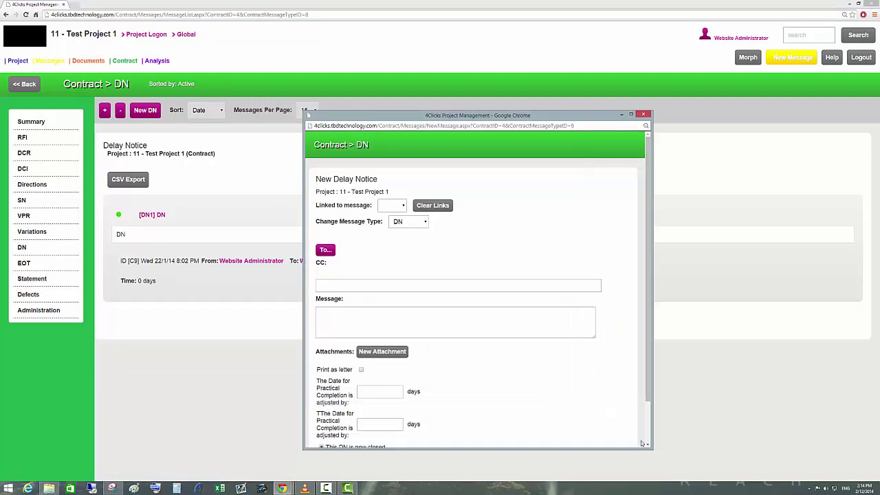
pyautogui.click(328, 251)
pyautogui.click(347, 300)
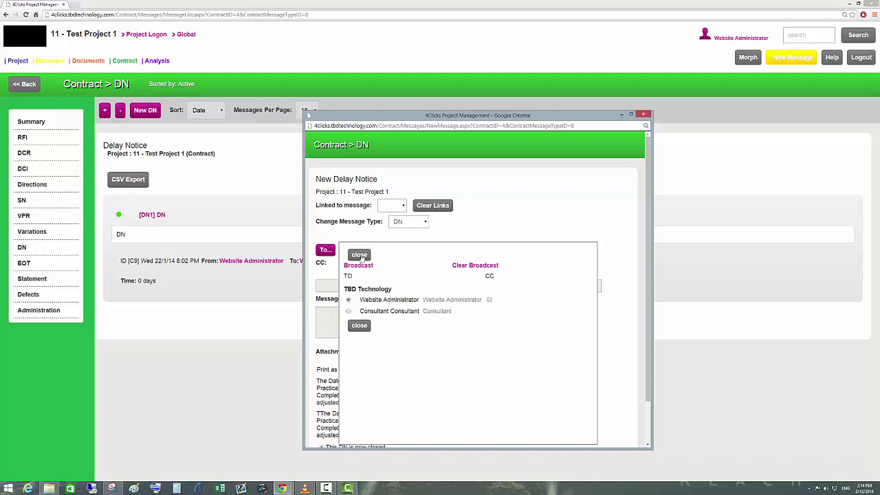
pyautogui.click(363, 327)
# Step: Enter CC 'delay', a message, 2 days adjustment, mark 'An EOT will be issued', and send
pyautogui.click(357, 283)
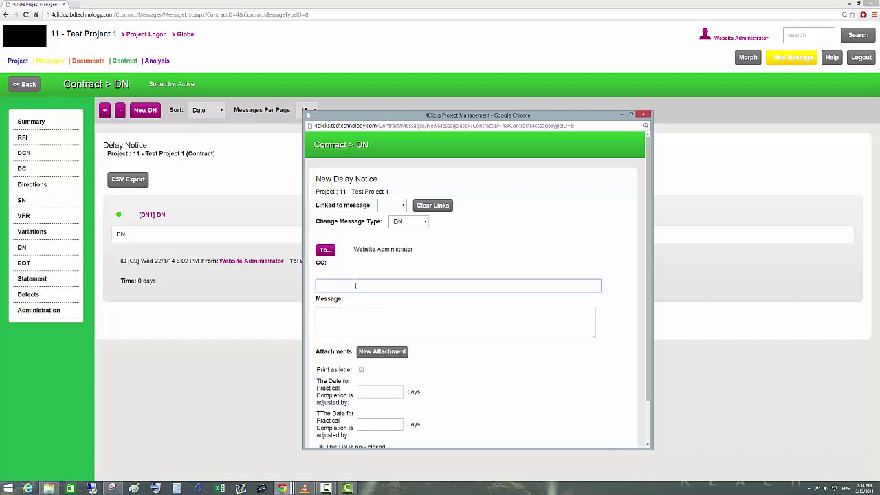
pyautogui.write('delay')
pyautogui.click(357, 313)
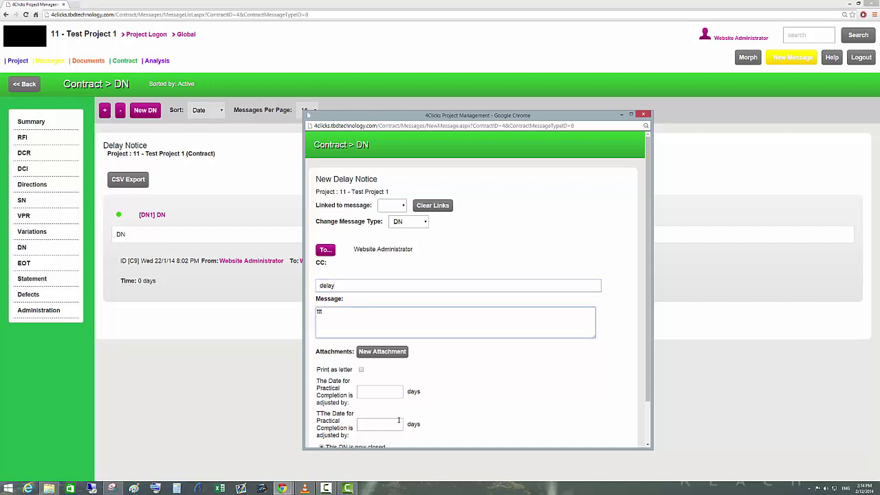
pyautogui.scroll(-1, 398, 390)
pyautogui.click(392, 355)
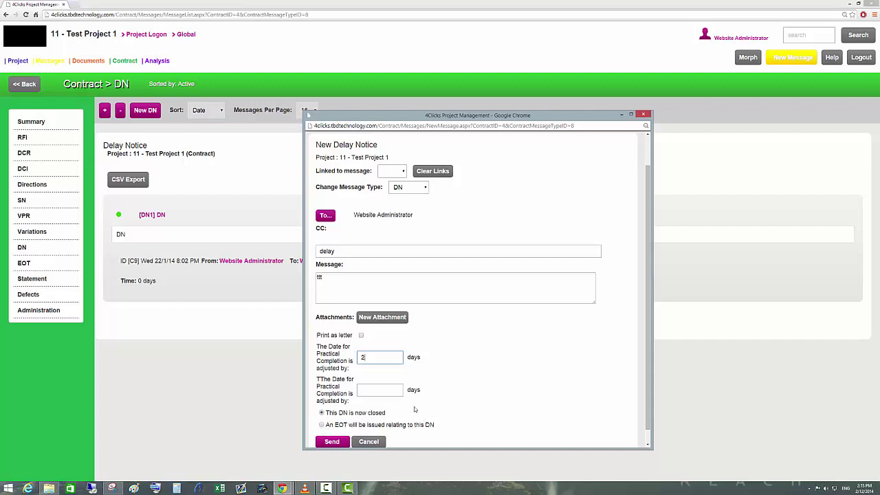
pyautogui.click(322, 424)
pyautogui.click(332, 441)
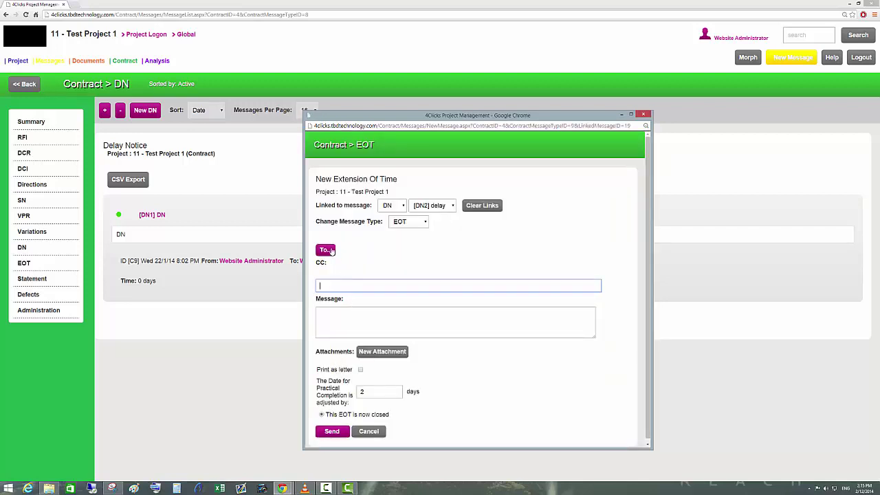
# Step: Address the extension of time to the Website Administrator
pyautogui.click(329, 251)
pyautogui.click(348, 300)
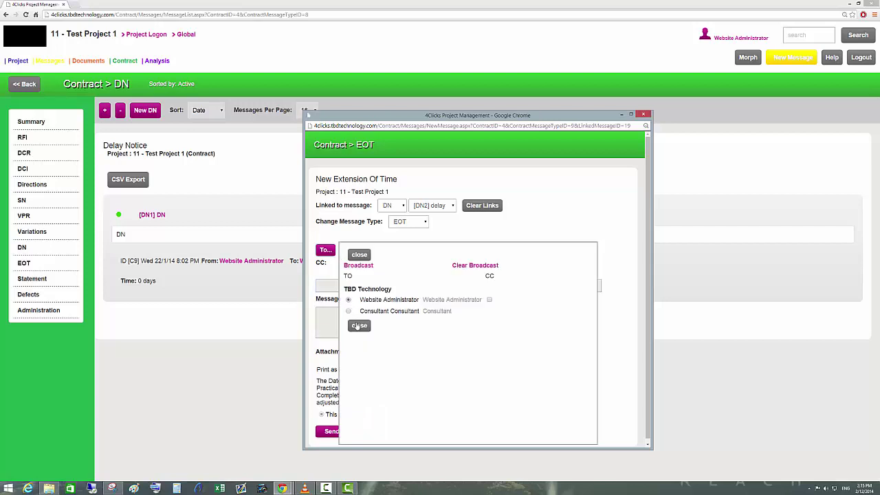
pyautogui.click(359, 326)
# Step: Enter CC 'ttt' and message 'rrr', send the EOT, and view the contract statement
pyautogui.click(353, 286)
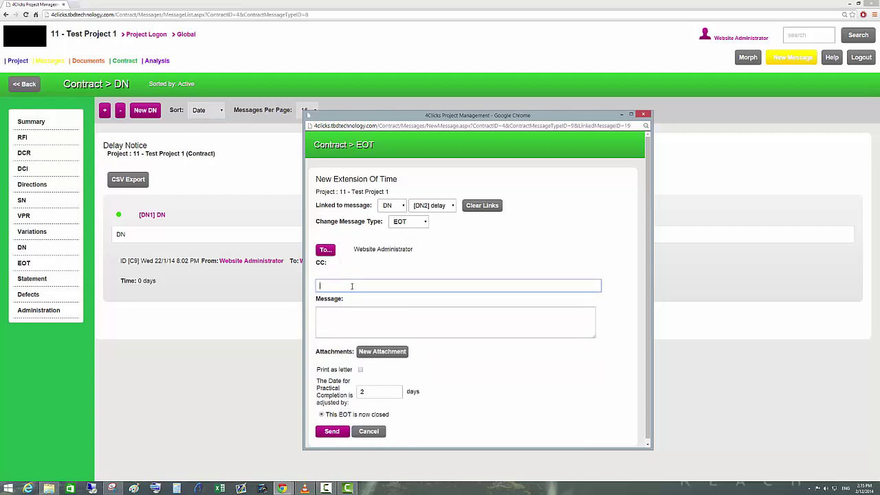
pyautogui.write('ttt')
pyautogui.click(353, 324)
pyautogui.write('rrr')
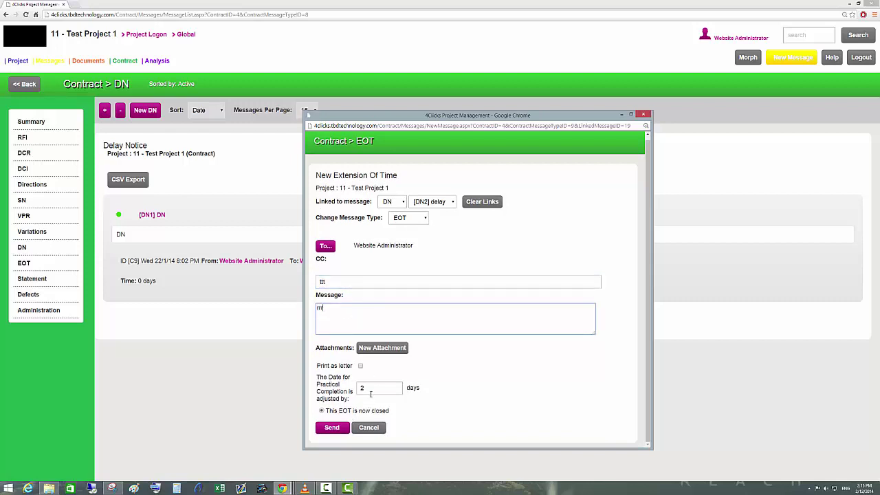
pyautogui.click(333, 427)
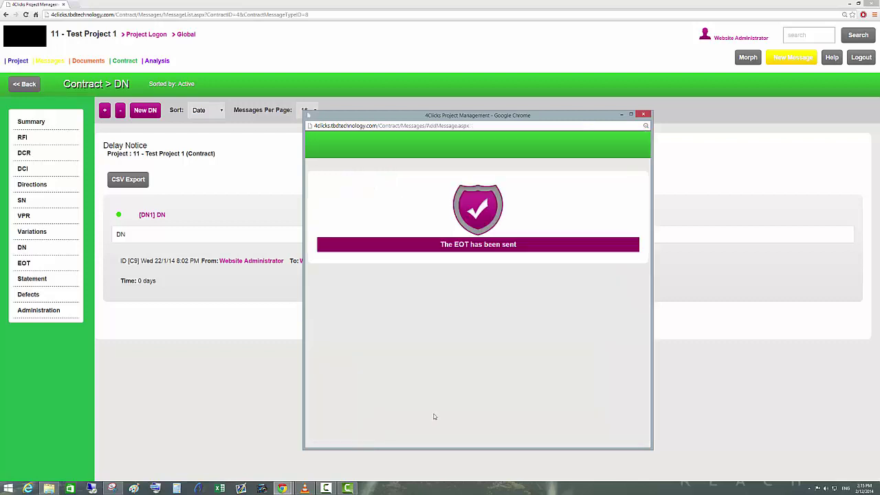
pyautogui.click(32, 278)
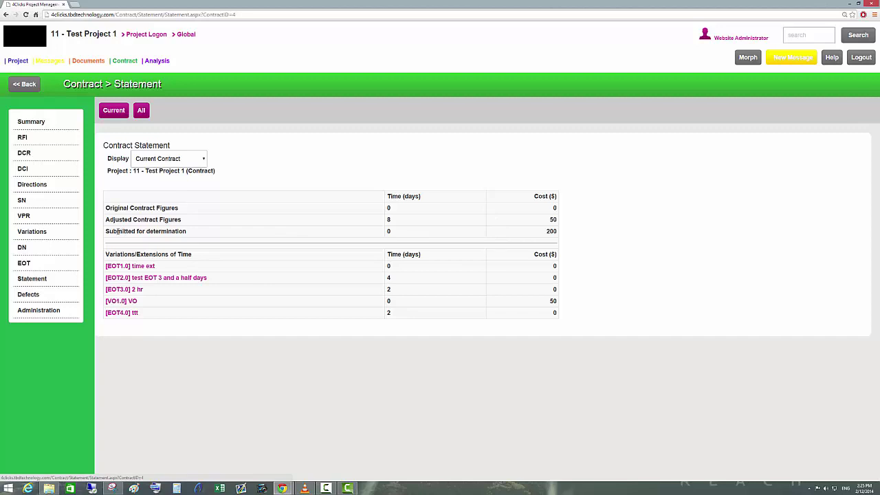
pyautogui.moveTo(148, 231); pyautogui.dragTo(191, 234)
pyautogui.moveTo(109, 220); pyautogui.dragTo(227, 223)
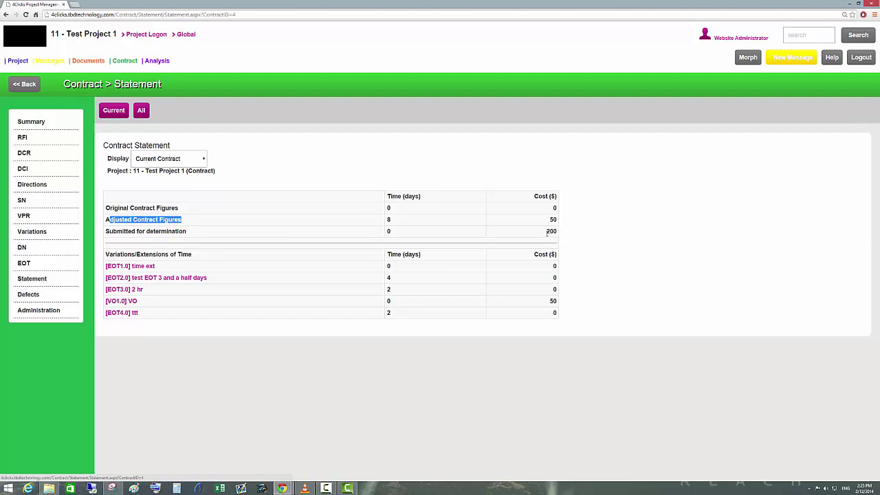
pyautogui.moveTo(548, 232); pyautogui.dragTo(246, 244)
pyautogui.click(239, 234)
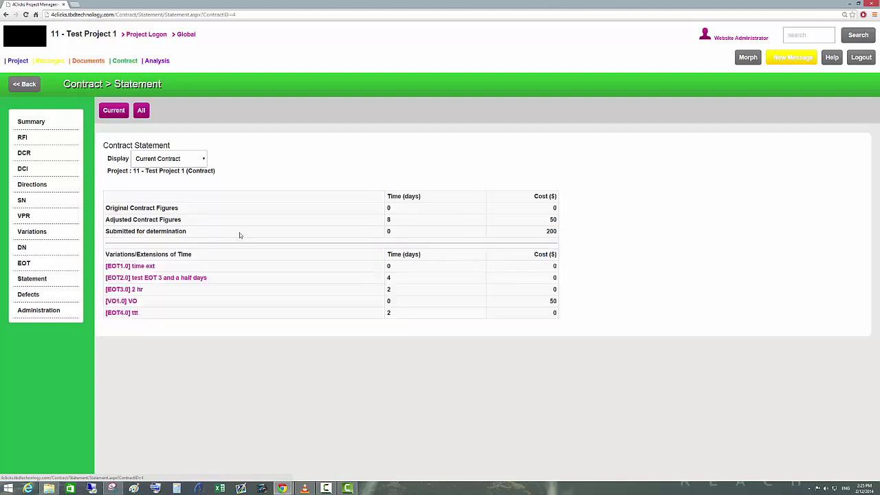
pyautogui.doubleClick(553, 219)
pyautogui.click(413, 249)
pyautogui.moveTo(20, 63)
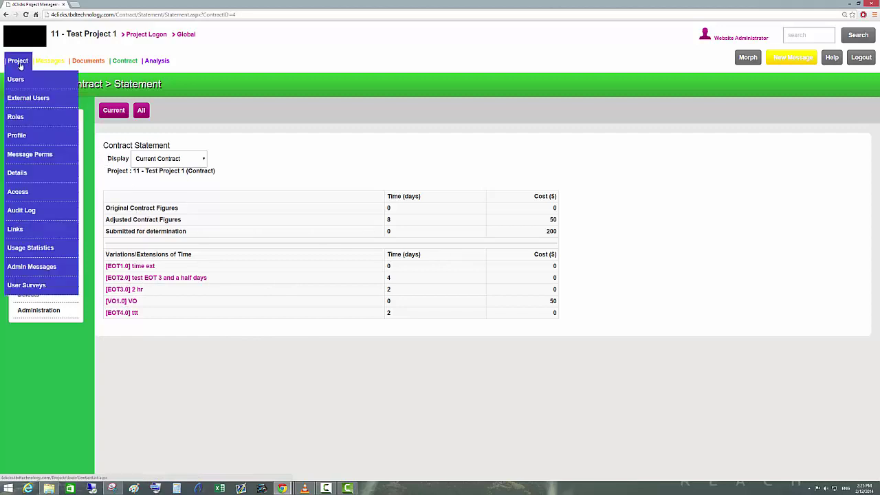
# Step: Show the project's Users list and expand TBD Technology to see its two users
pyautogui.click(16, 80)
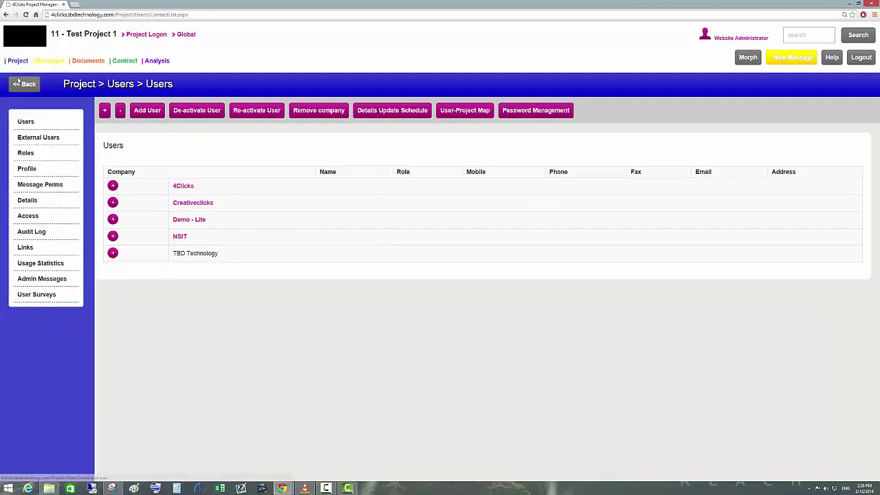
pyautogui.click(113, 253)
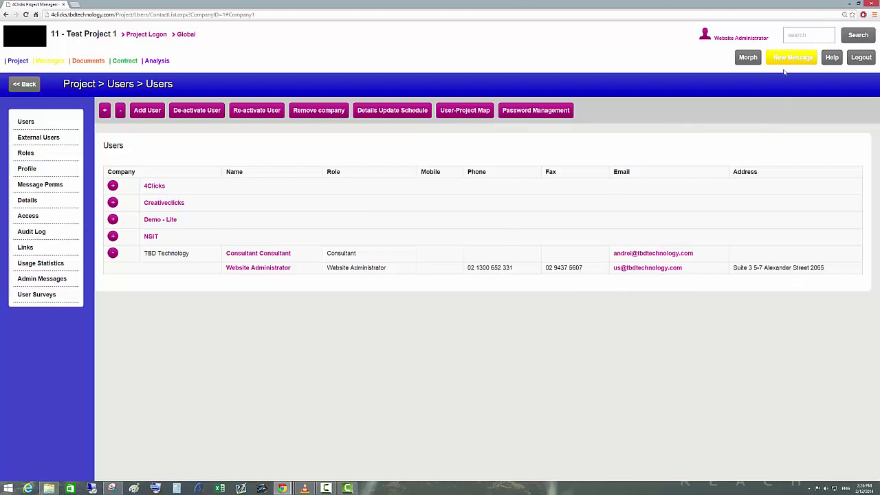
# Step: Reveal the search filters and review Area (left at All), From date, sender and recipient
pyautogui.click(862, 39)
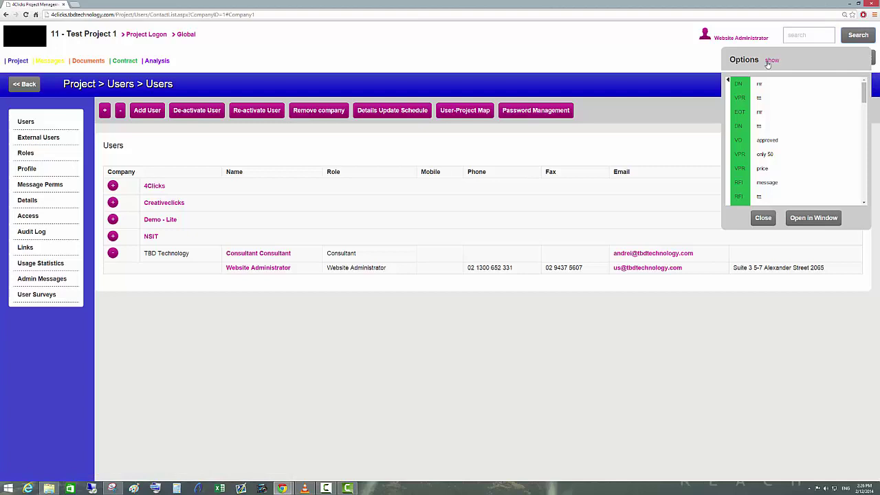
pyautogui.click(729, 82)
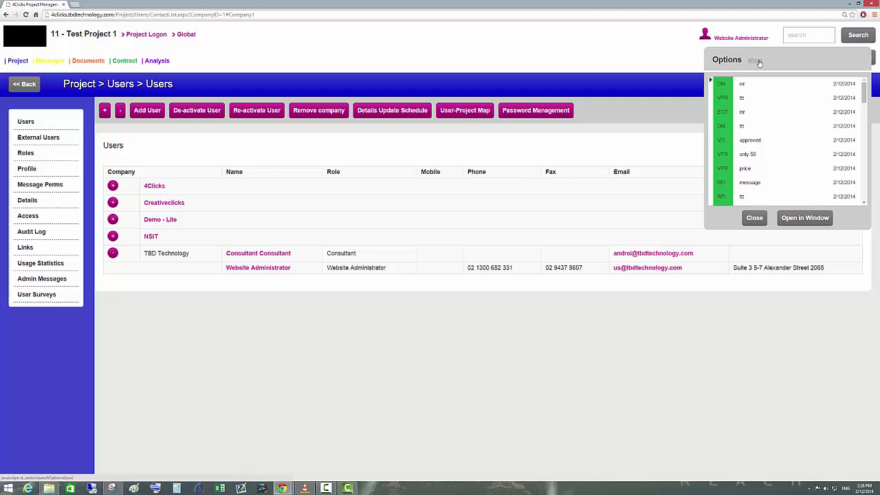
pyautogui.click(755, 60)
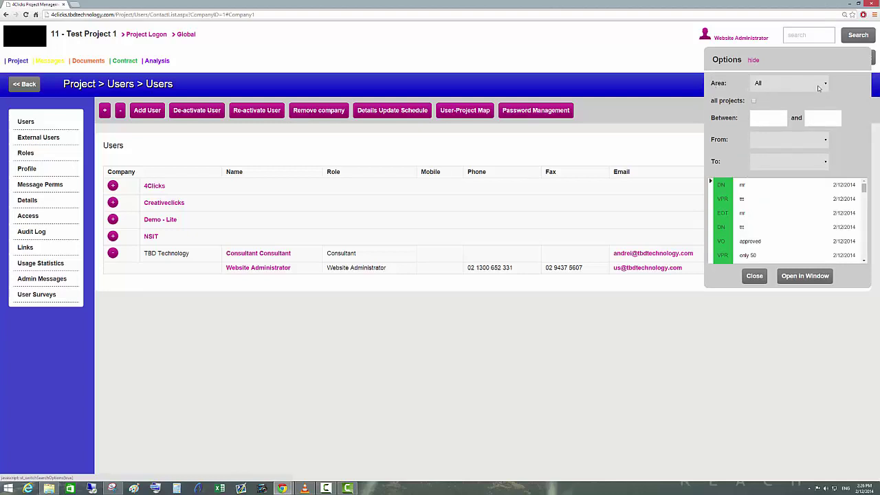
pyautogui.click(825, 84)
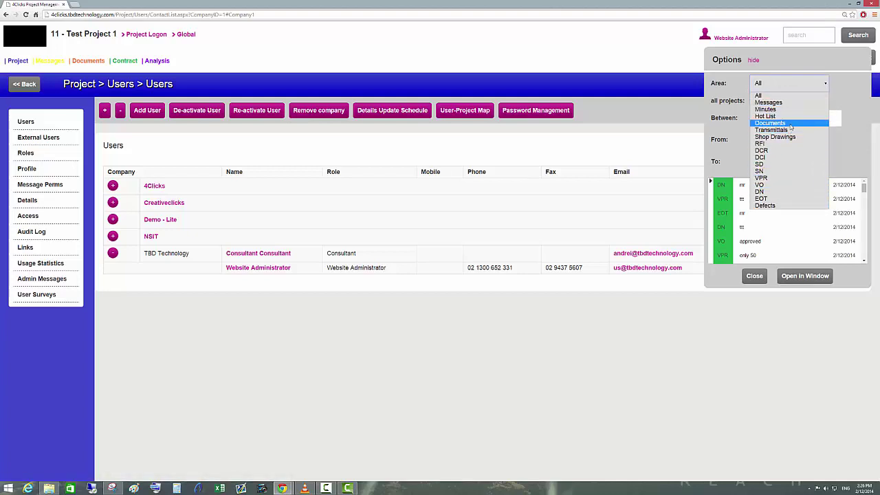
pyautogui.click(846, 84)
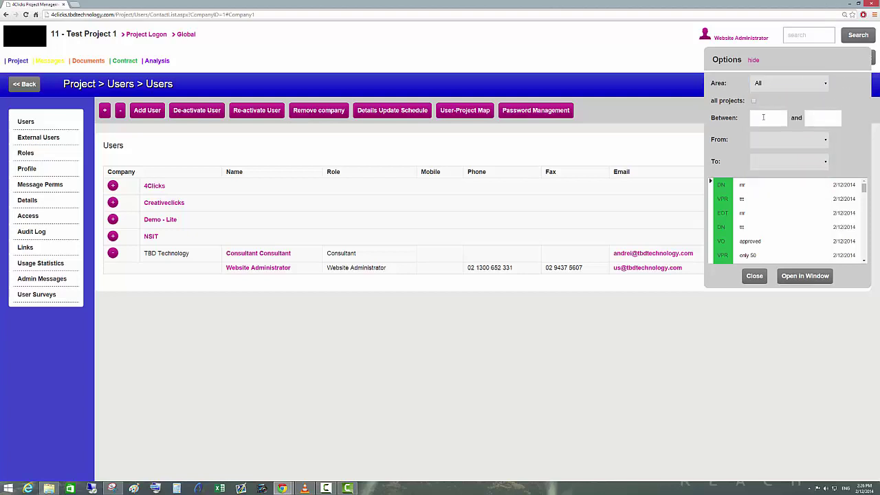
pyautogui.click(770, 119)
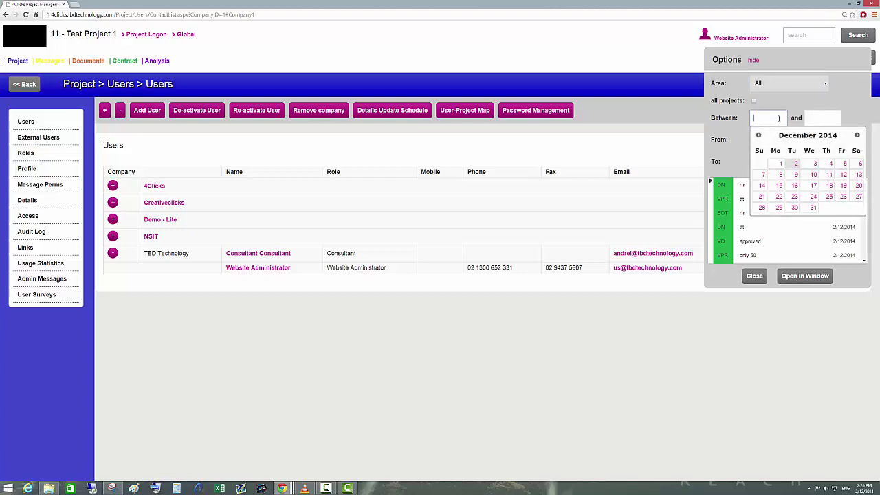
pyautogui.click(839, 100)
pyautogui.click(824, 142)
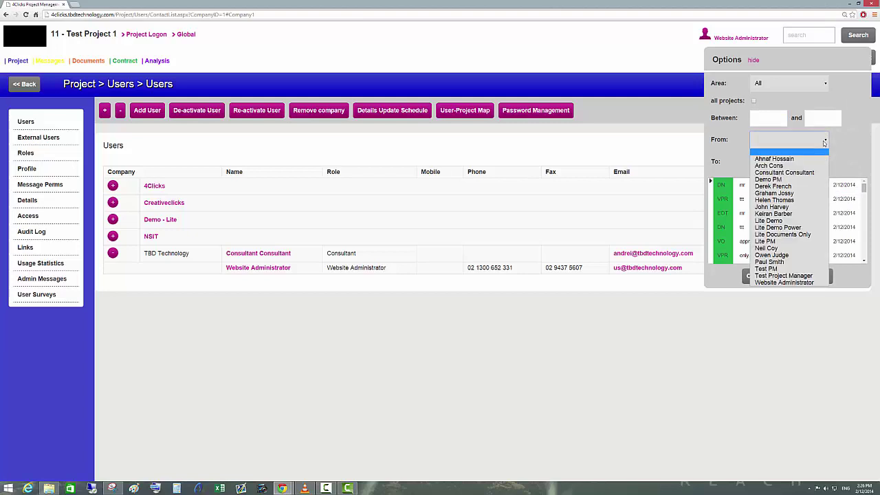
pyautogui.click(845, 142)
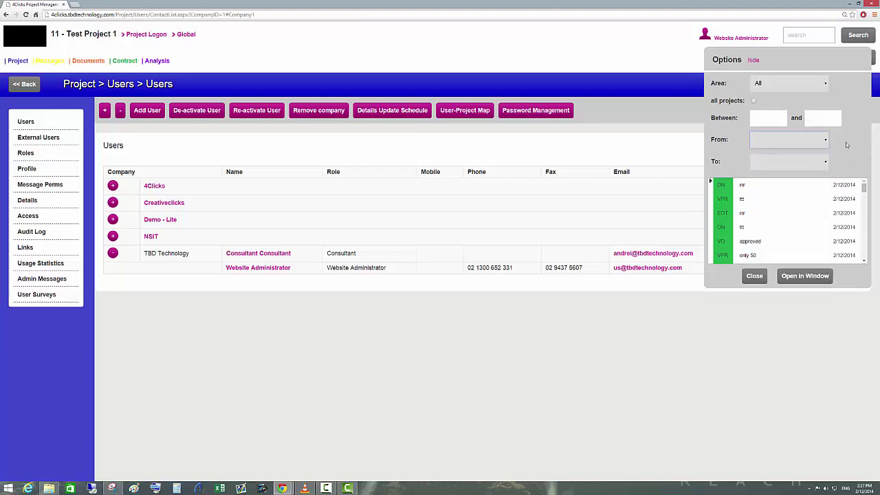
pyautogui.click(813, 162)
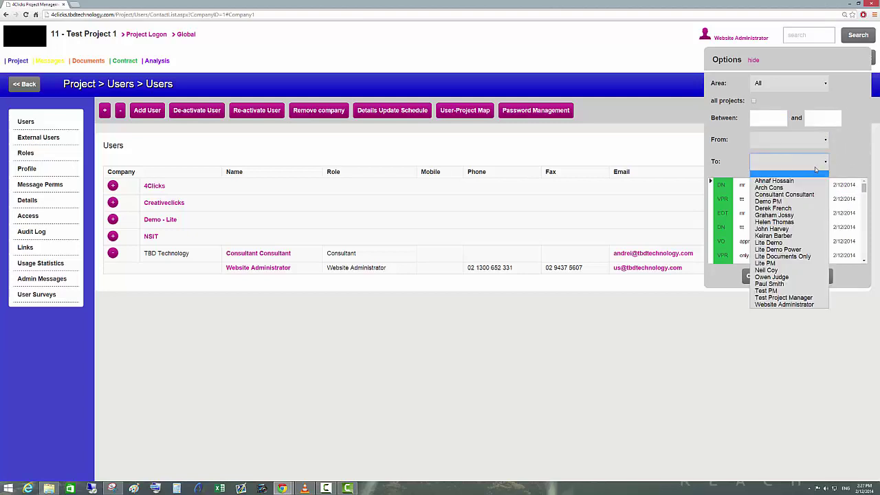
pyautogui.click(816, 169)
# Step: Search for 'test', scroll through the results, and close the search panel
pyautogui.click(801, 37)
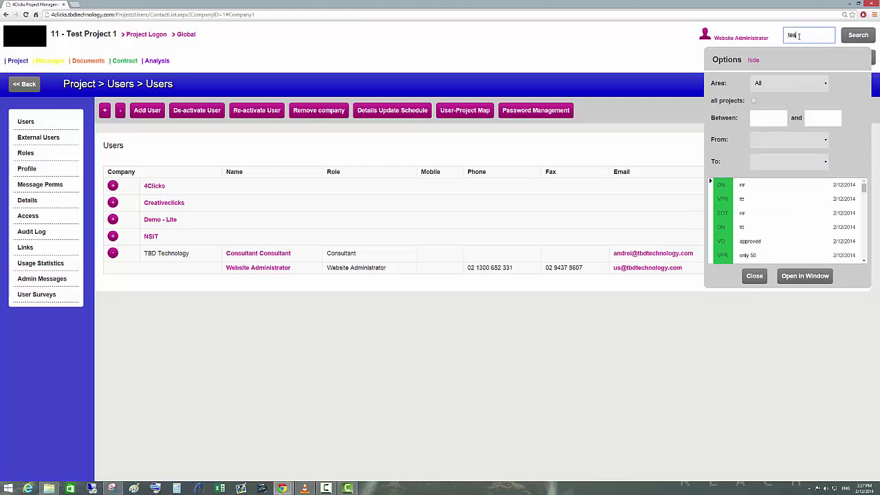
pyautogui.click(857, 37)
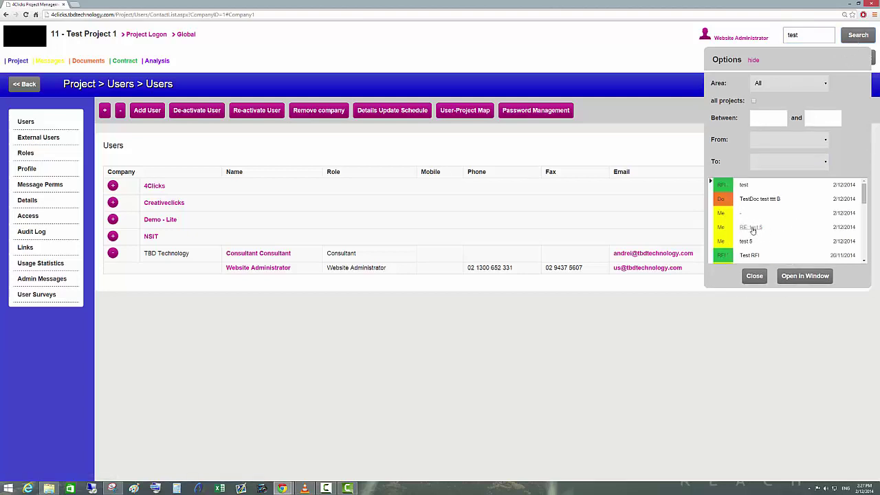
pyautogui.scroll(-1, 756, 220)
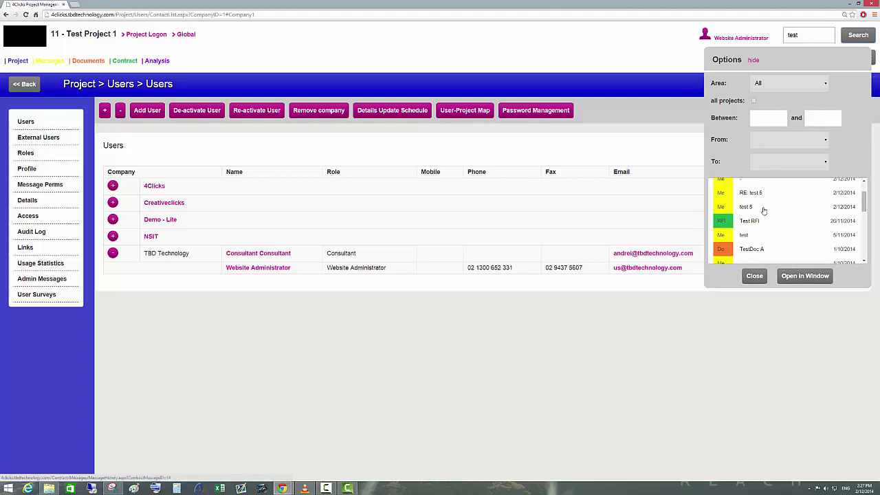
pyautogui.scroll(-2, 746, 234)
pyautogui.scroll(2, 742, 238)
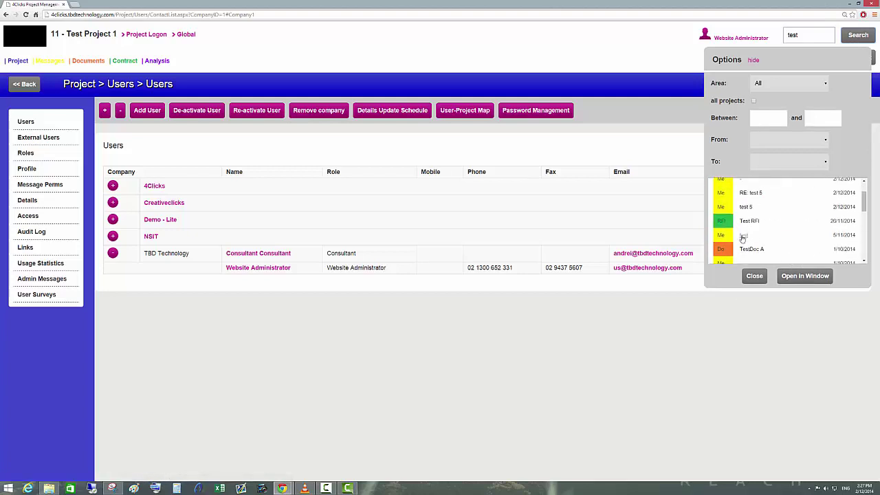
pyautogui.scroll(1, 742, 238)
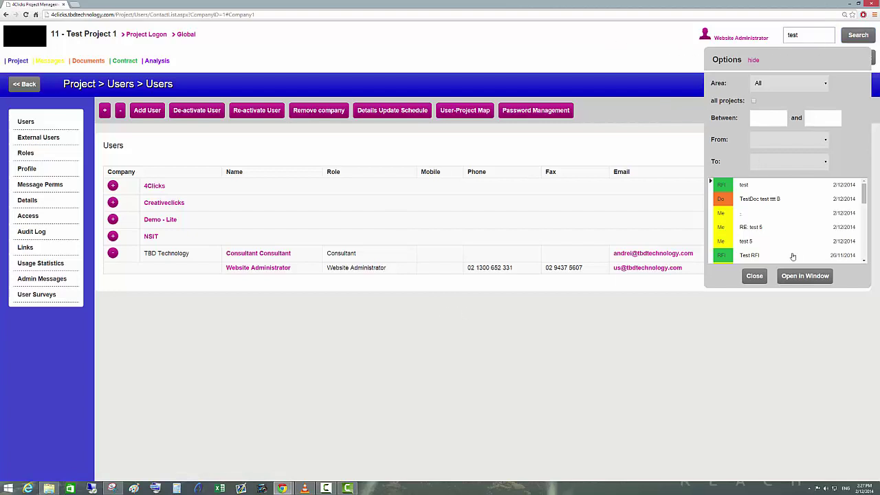
pyautogui.click(757, 277)
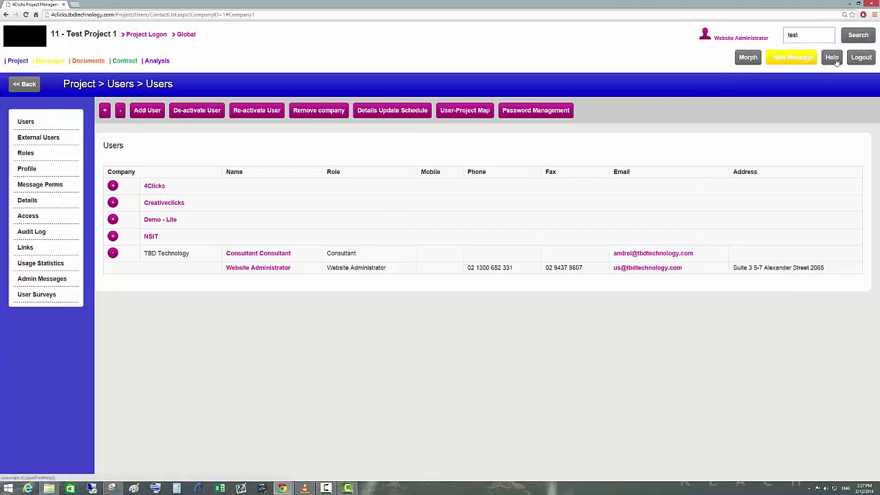
# Step: Open Website Administrator role help at the 4.1.6 Uploading a Document page
pyautogui.click(835, 60)
pyautogui.click(136, 86)
pyautogui.click(151, 184)
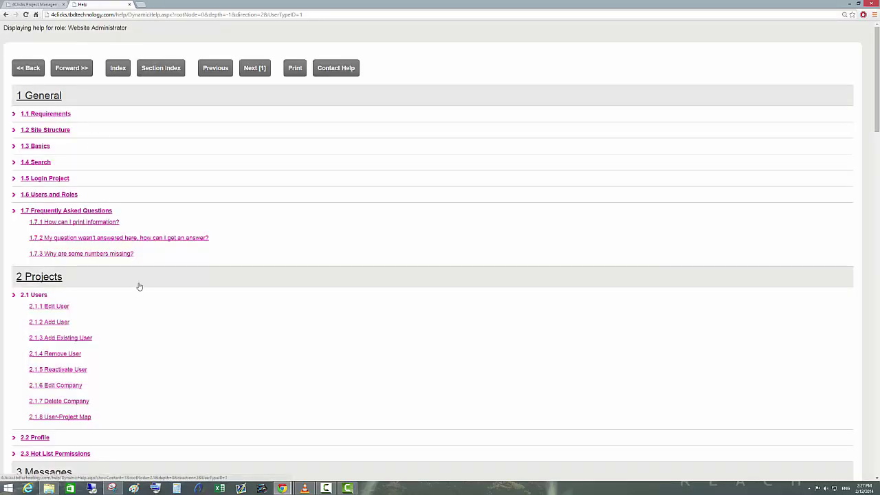
pyautogui.scroll(-3, 125, 230)
pyautogui.scroll(-4, 124, 227)
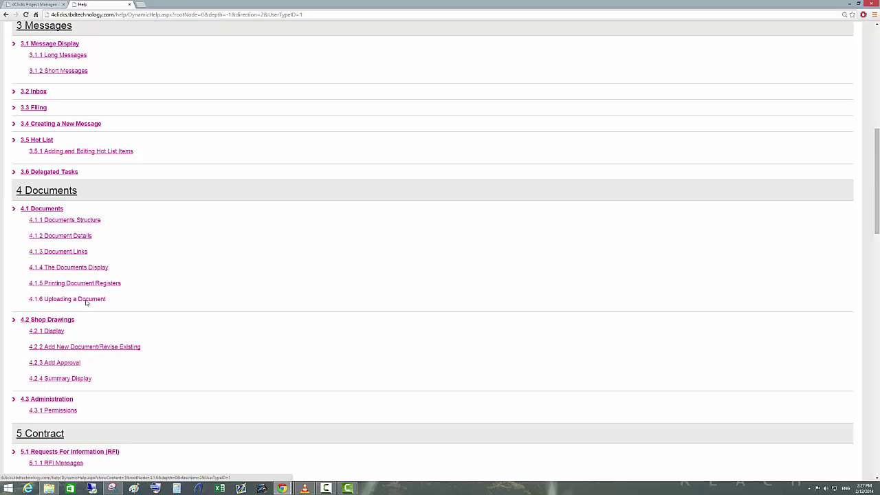
pyautogui.click(87, 300)
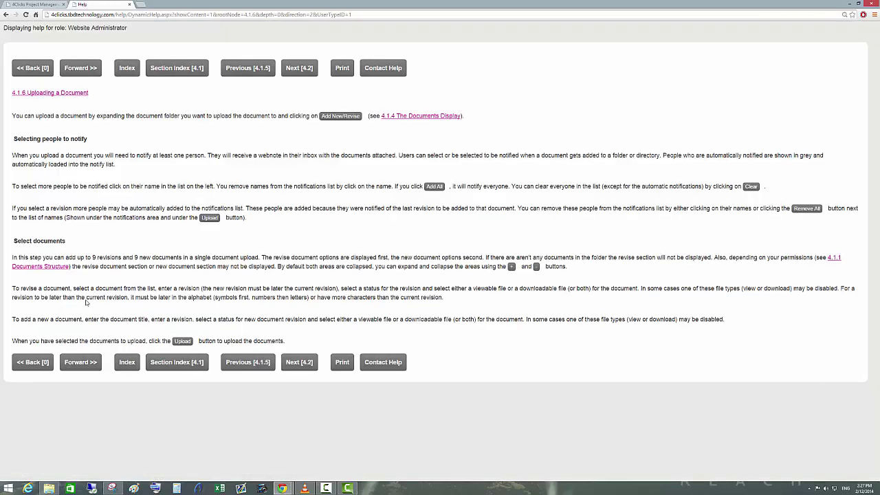